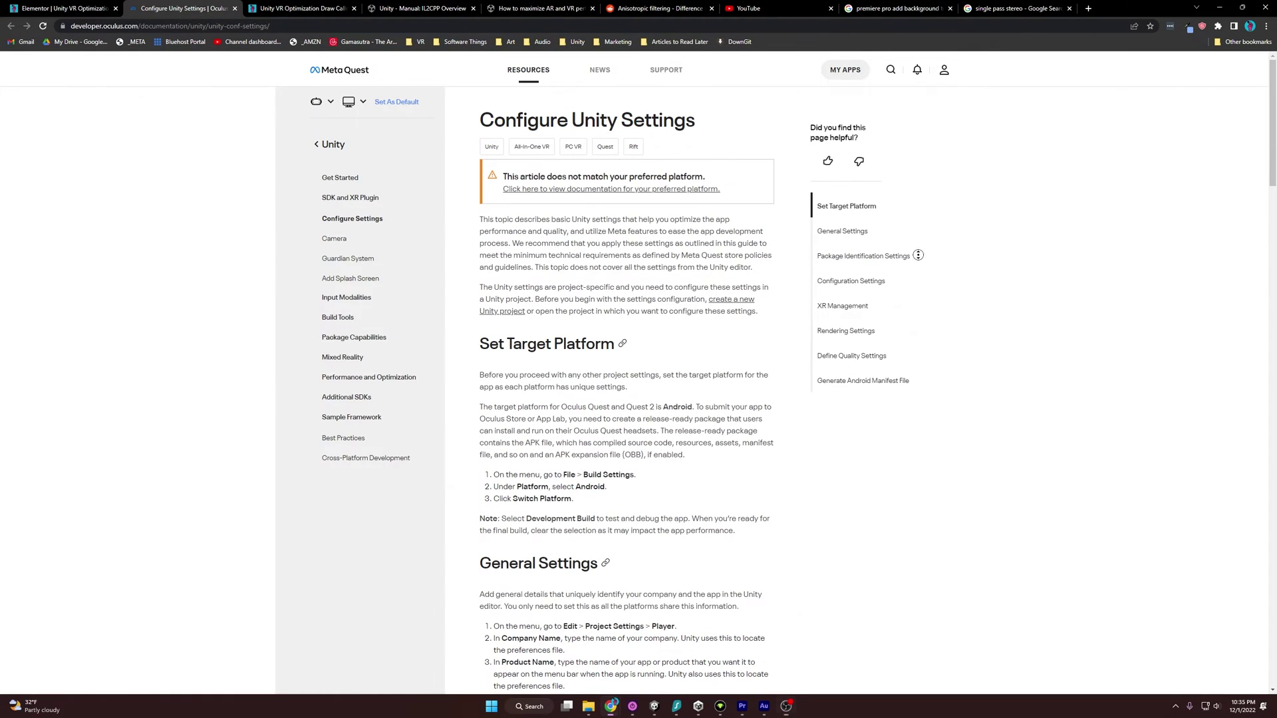
Step: Scroll further down the Meta Quest 'Configure Unity Settings' guide
{"action": "scroll", "coordinate": [914, 281], "scroll_direction": "down", "scroll_amount": 3}
{"action": "scroll", "coordinate": [914, 280], "scroll_direction": "down", "scroll_amount": 2}
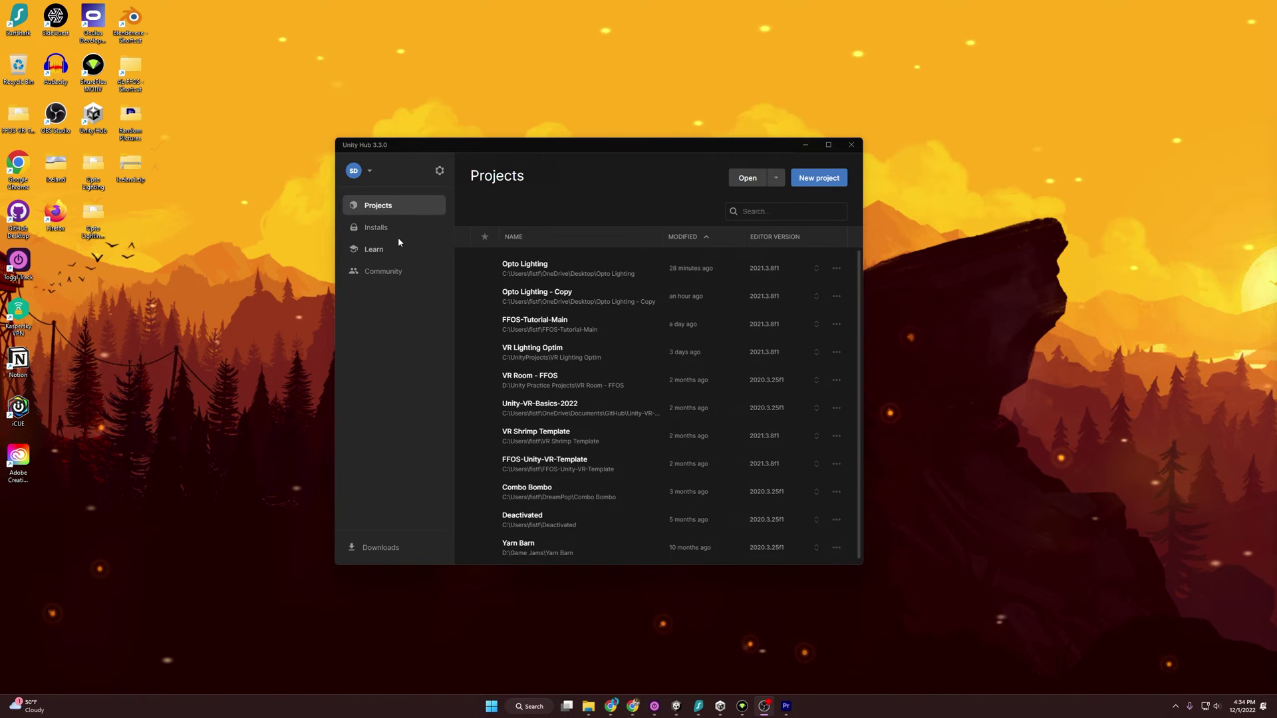
Step: Confirm Unity 2021.3.8f1 has Android Build Support installed, then return to the FFOSScene project
{"action": "left_click", "coordinate": [389, 228]}
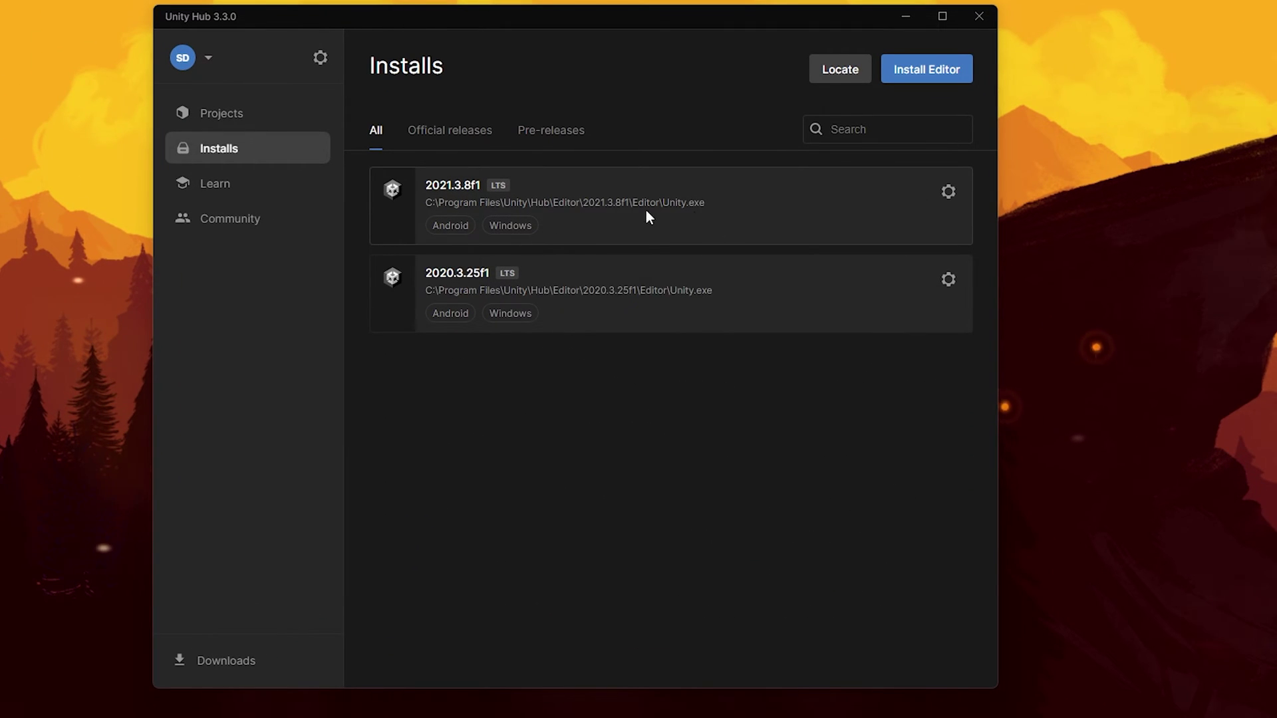
{"action": "left_click", "coordinate": [950, 200]}
{"action": "left_click", "coordinate": [869, 212]}
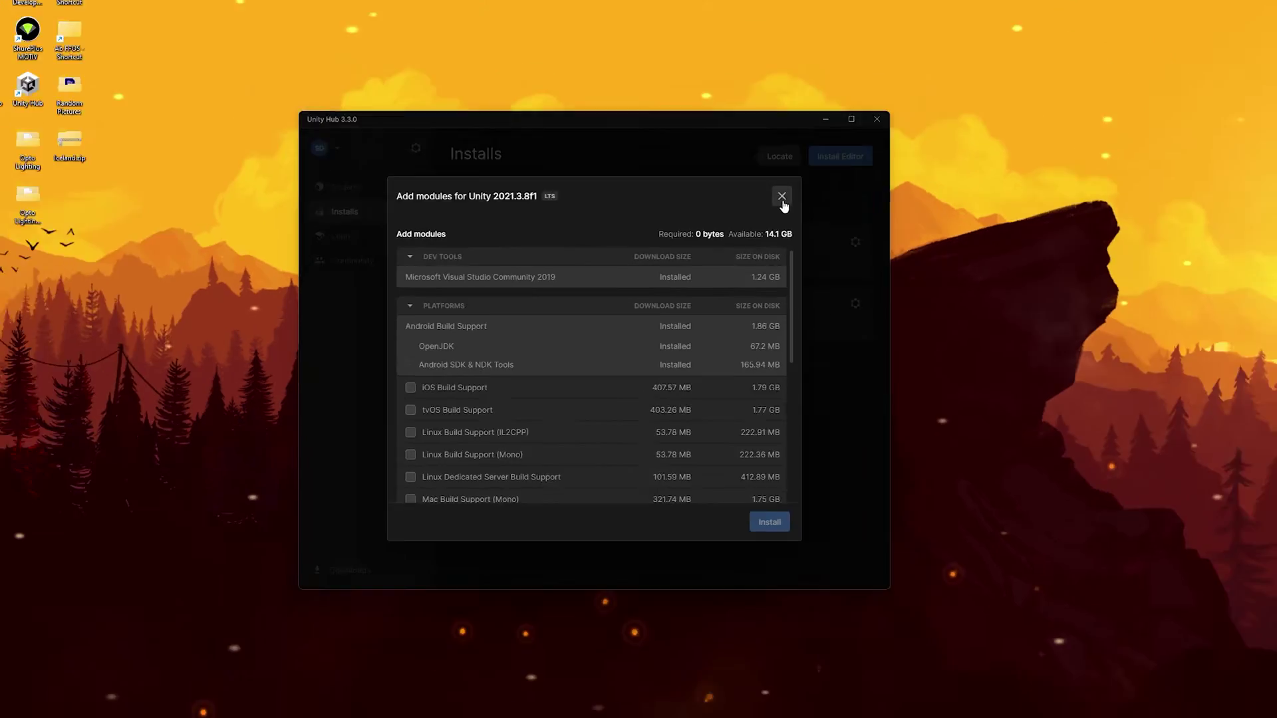
{"action": "left_click", "coordinate": [843, 127]}
{"action": "left_click", "coordinate": [681, 650]}
{"action": "mouse_move", "coordinate": [458, 199]}
{"action": "left_mouse_down", "text": "alt"}
{"action": "mouse_move", "coordinate": [619, 202]}
{"action": "mouse_move", "coordinate": [399, 179]}
{"action": "mouse_move", "coordinate": [469, 163]}
{"action": "mouse_move", "coordinate": [460, 180]}
{"action": "left_mouse_up", "text": "alt"}
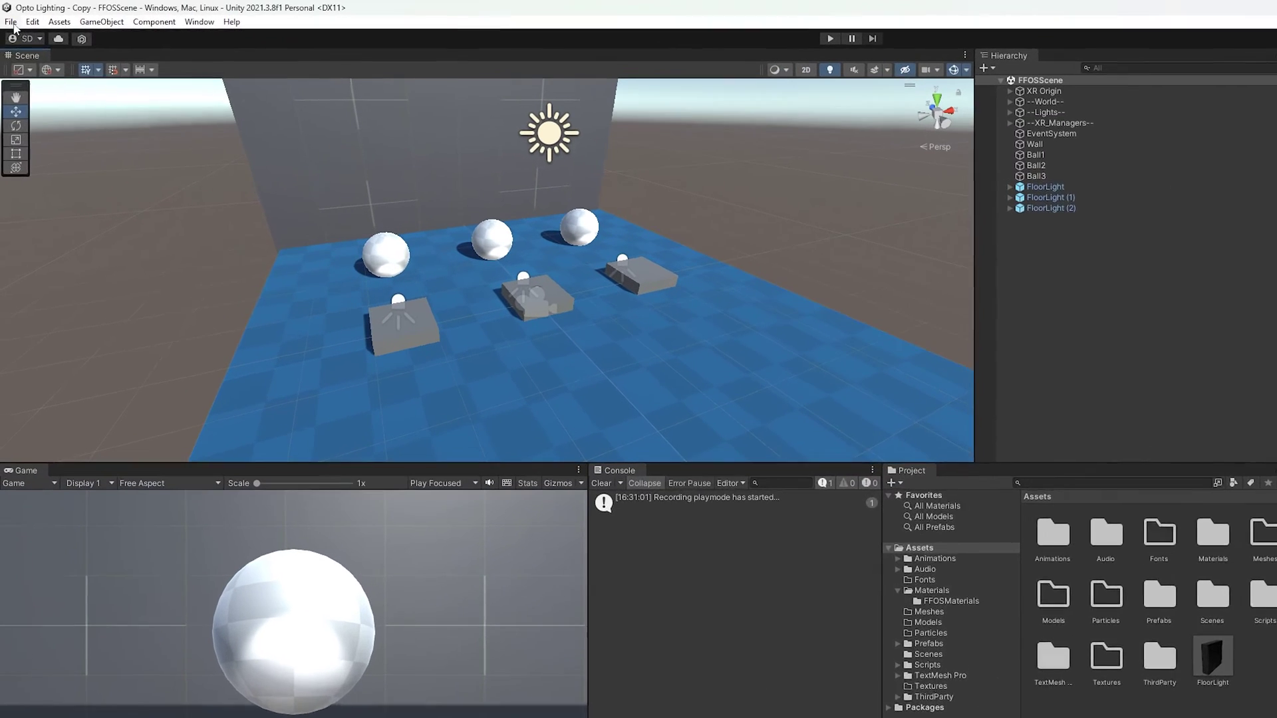
Step: Switch the build platform to Android with ASTC texture compression in Build Settings
{"action": "left_click", "coordinate": [9, 16]}
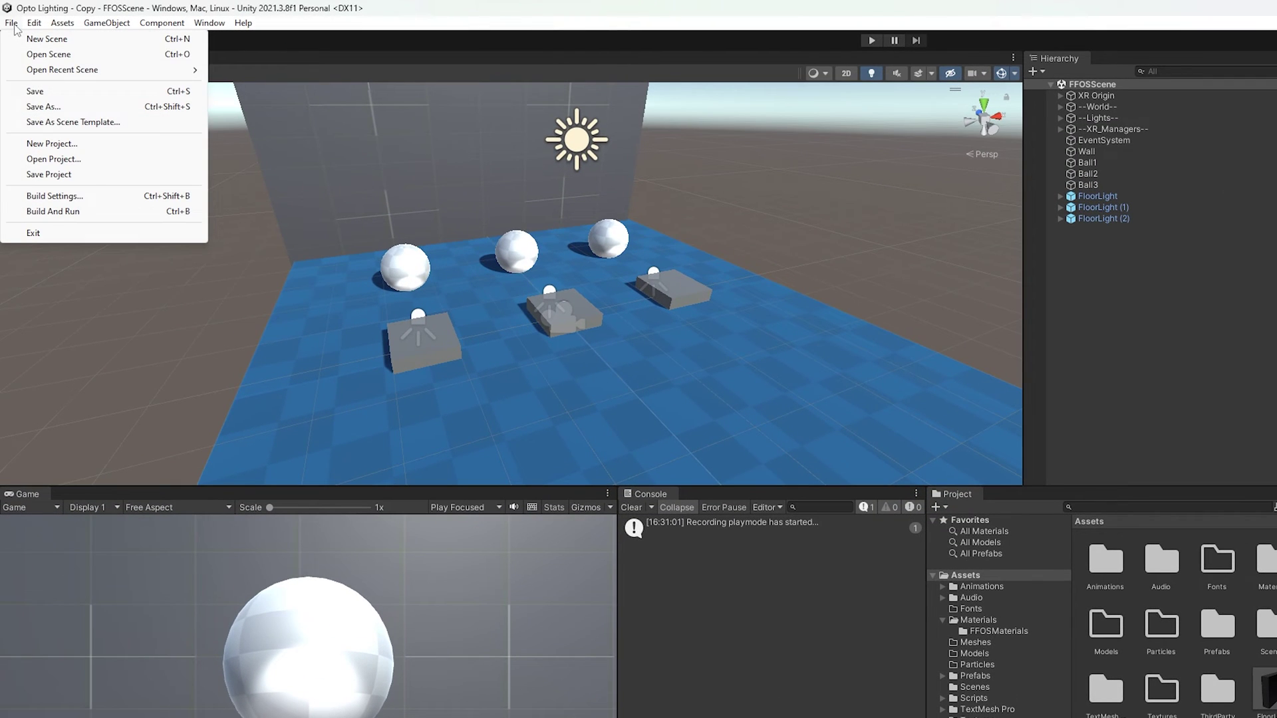
{"action": "left_click", "coordinate": [94, 196]}
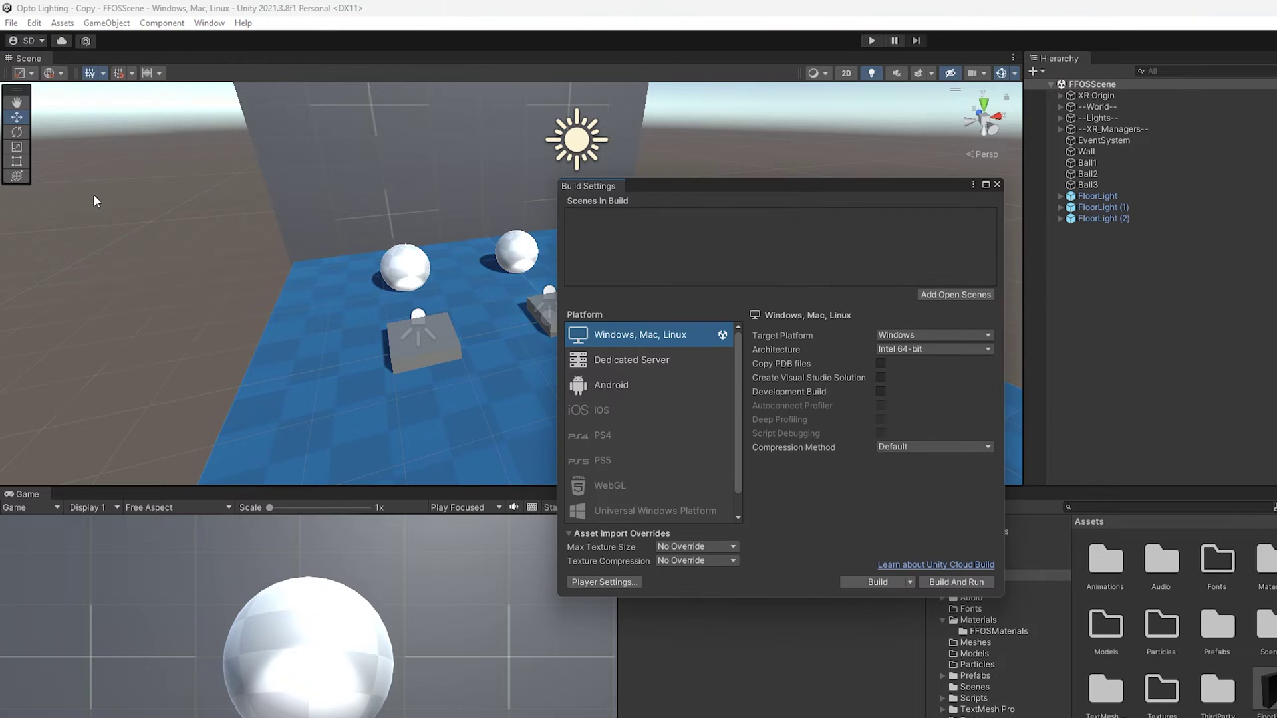
{"action": "left_click", "coordinate": [628, 386]}
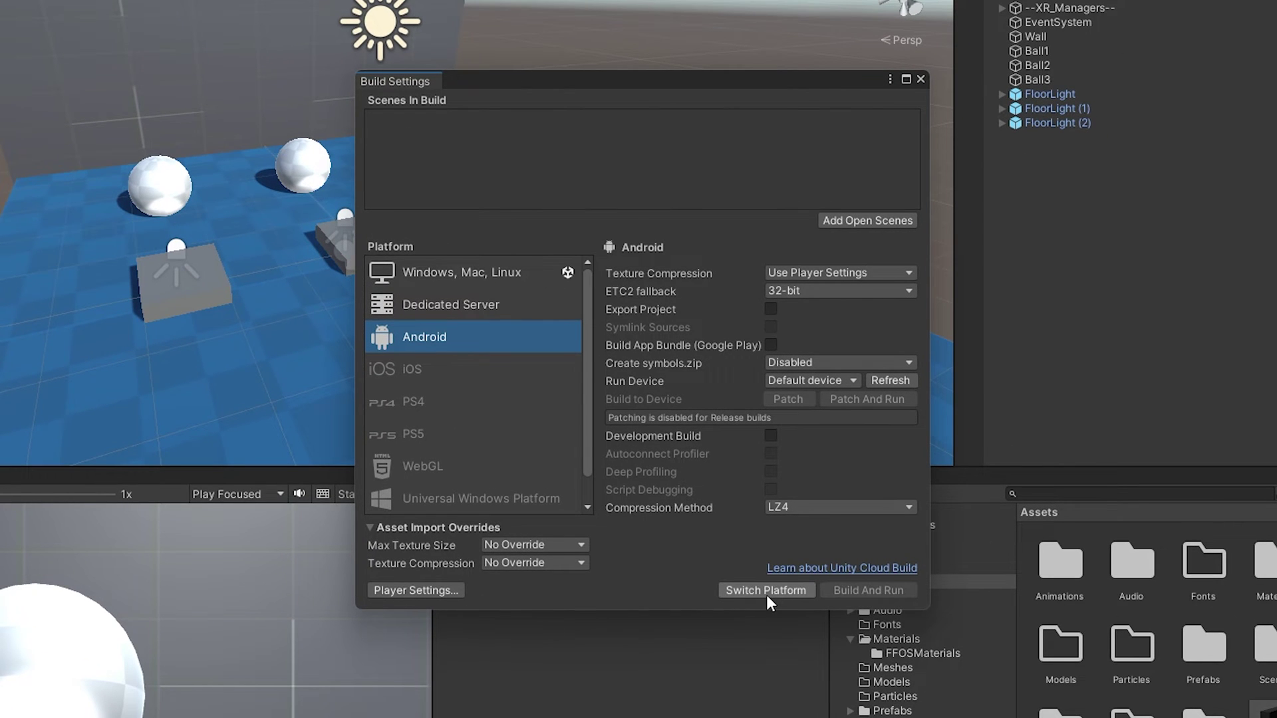
{"action": "left_click", "coordinate": [766, 591]}
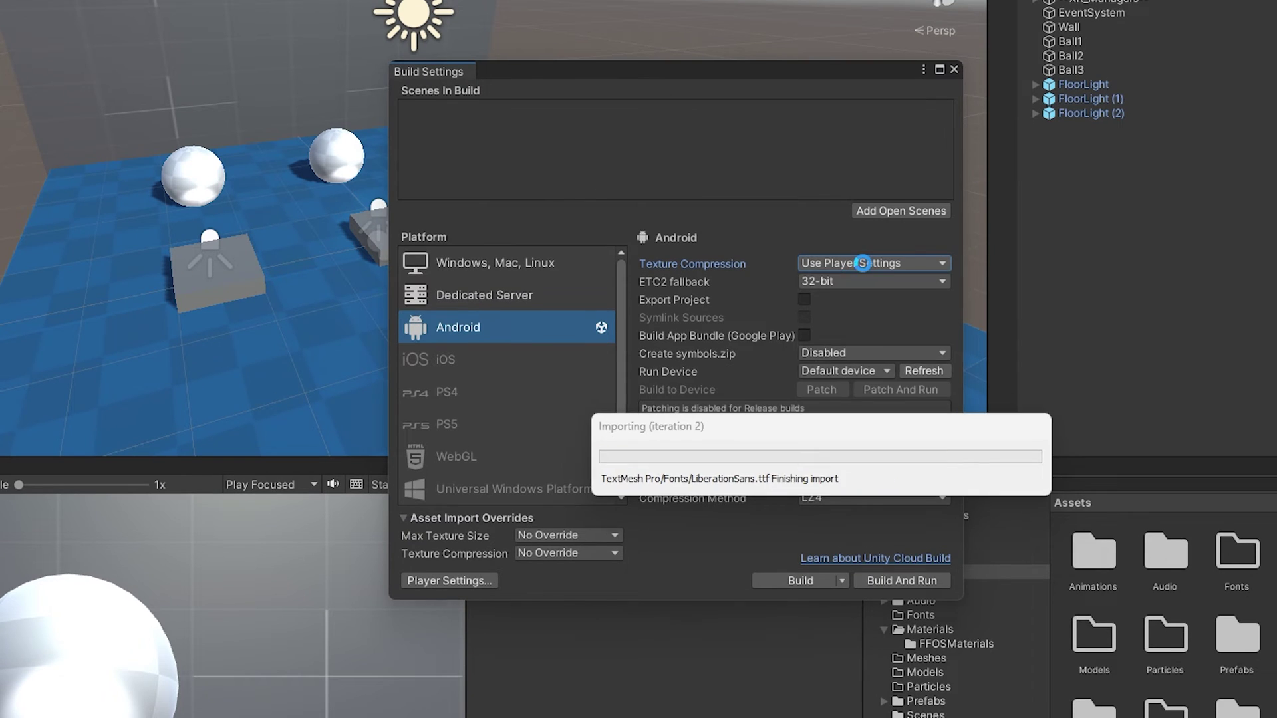
{"action": "left_click", "coordinate": [634, 245]}
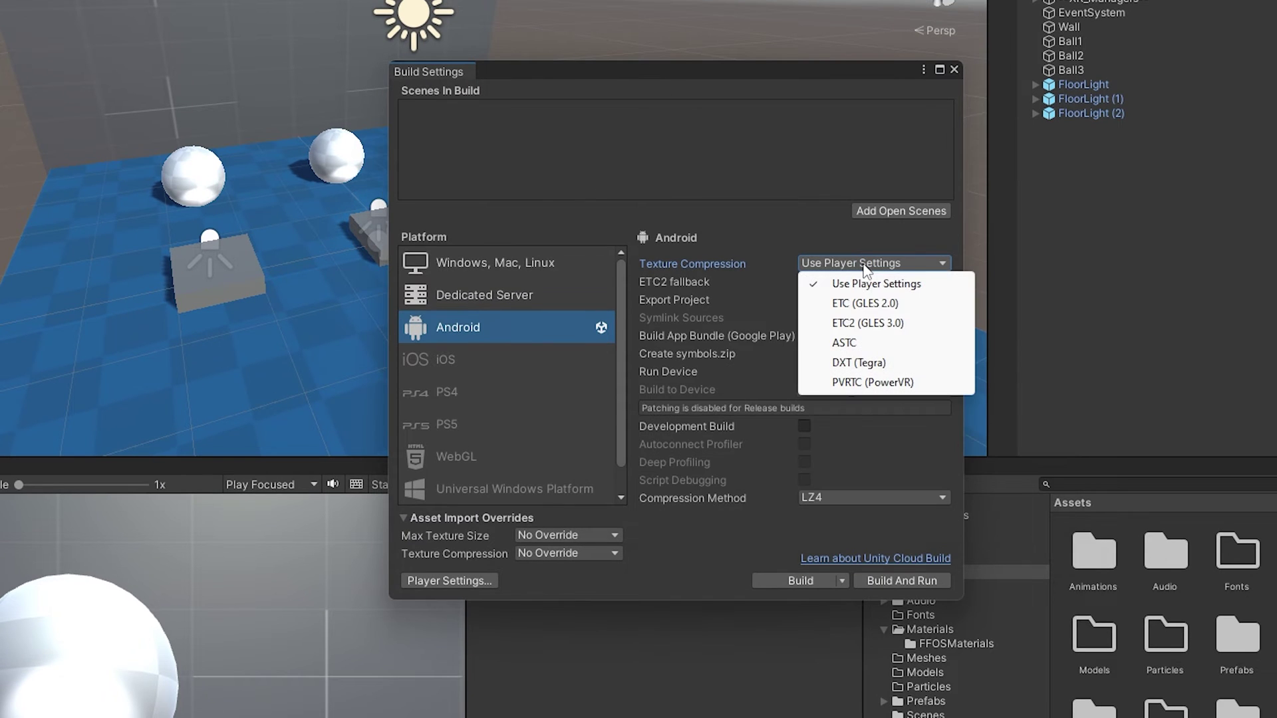
{"action": "left_click", "coordinate": [851, 343]}
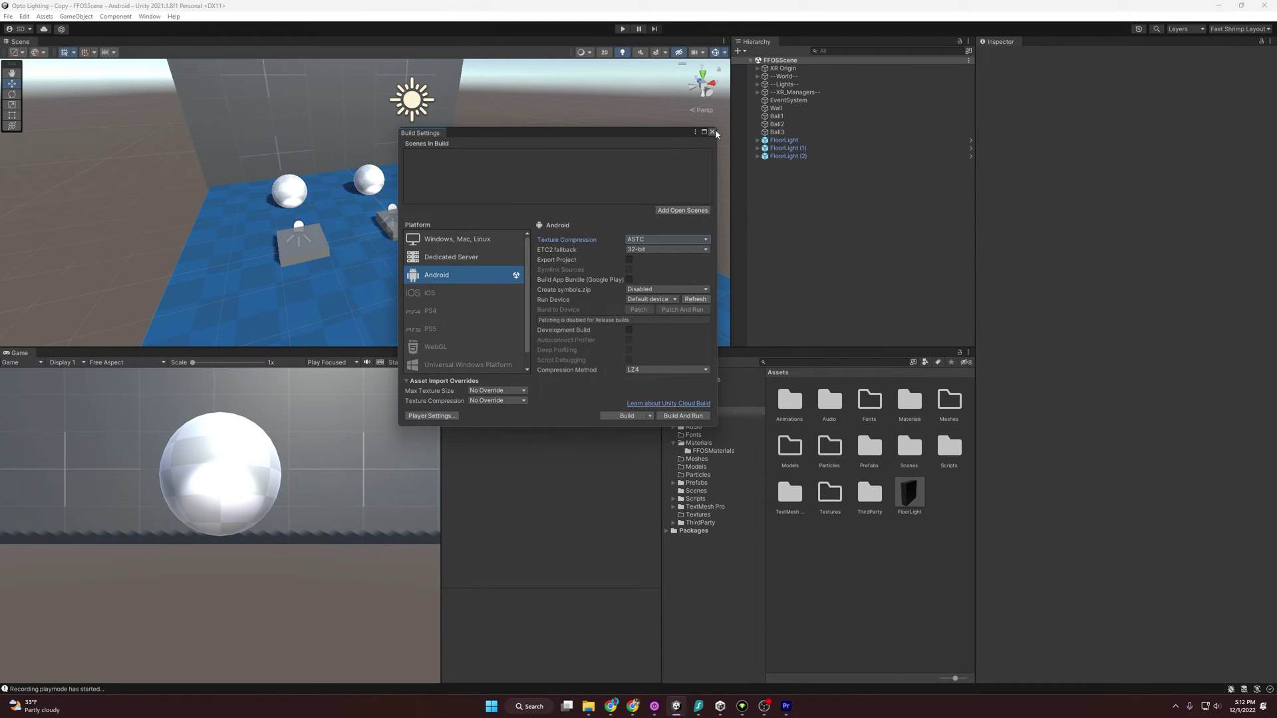
{"action": "left_click", "coordinate": [711, 132]}
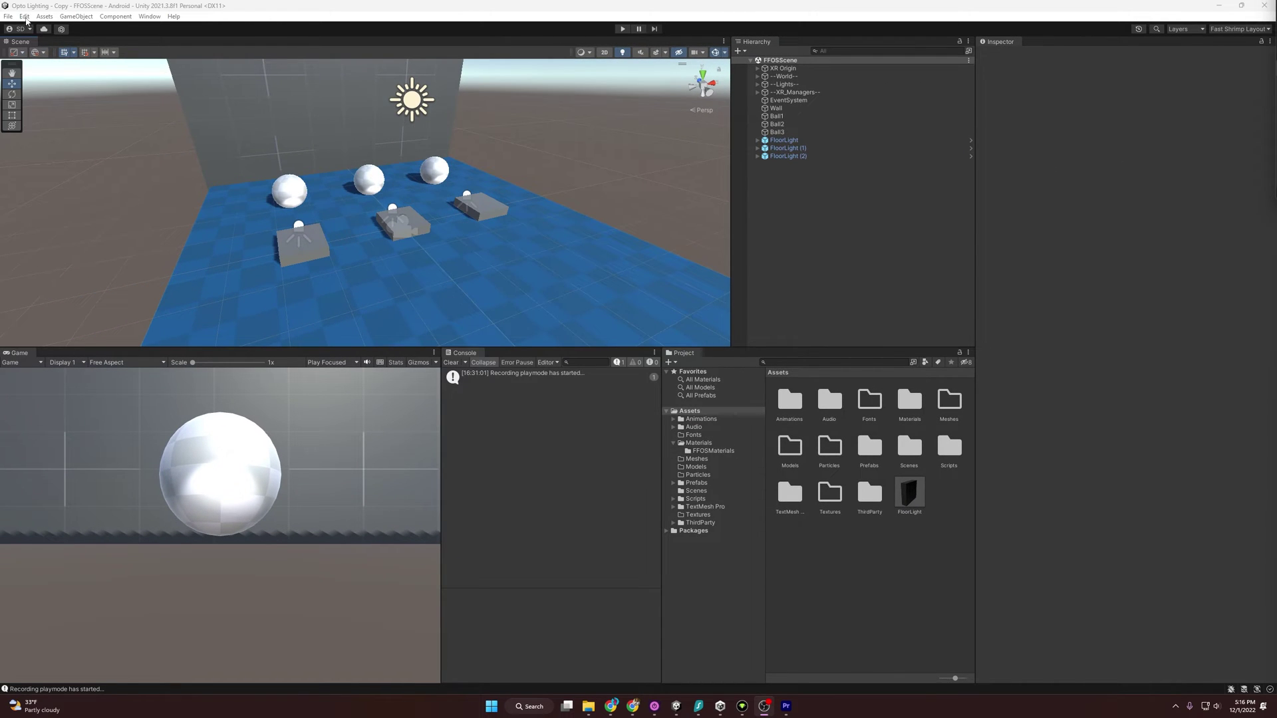
Step: Change the Player settings Color Space from Gamma to Linear and confirm the switch
{"action": "left_click", "coordinate": [25, 17]}
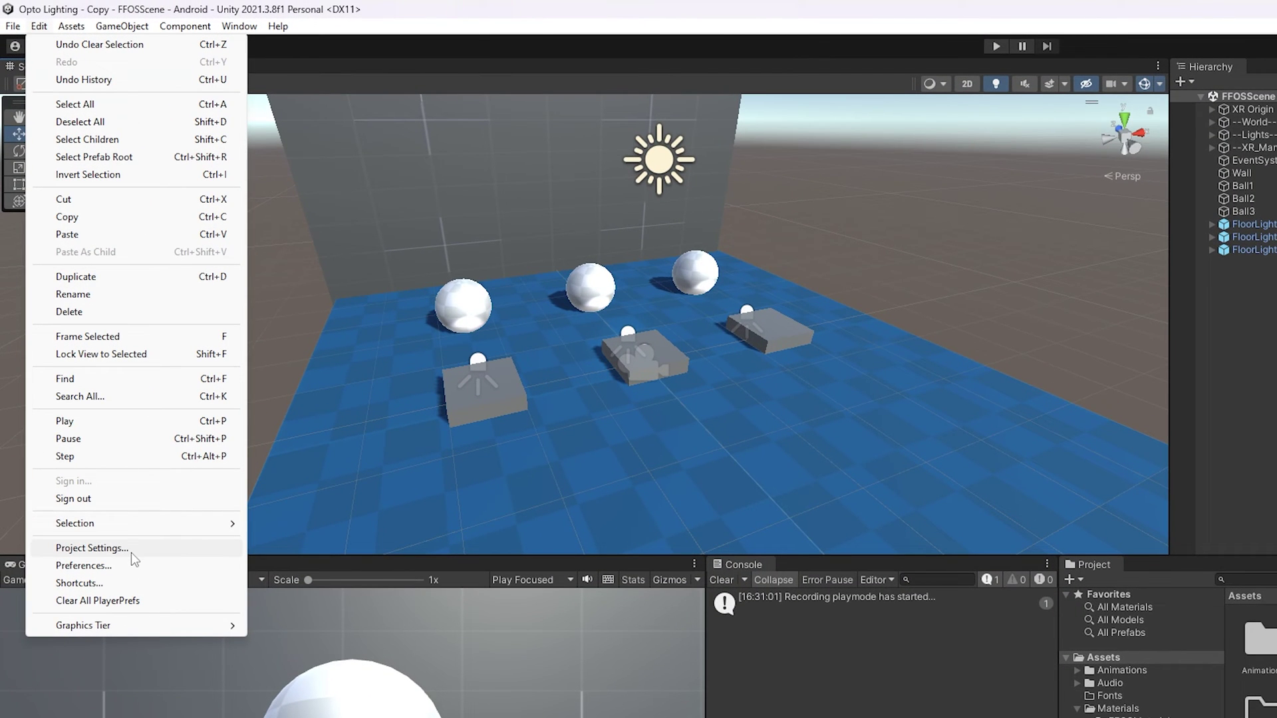
{"action": "left_click", "coordinate": [132, 552]}
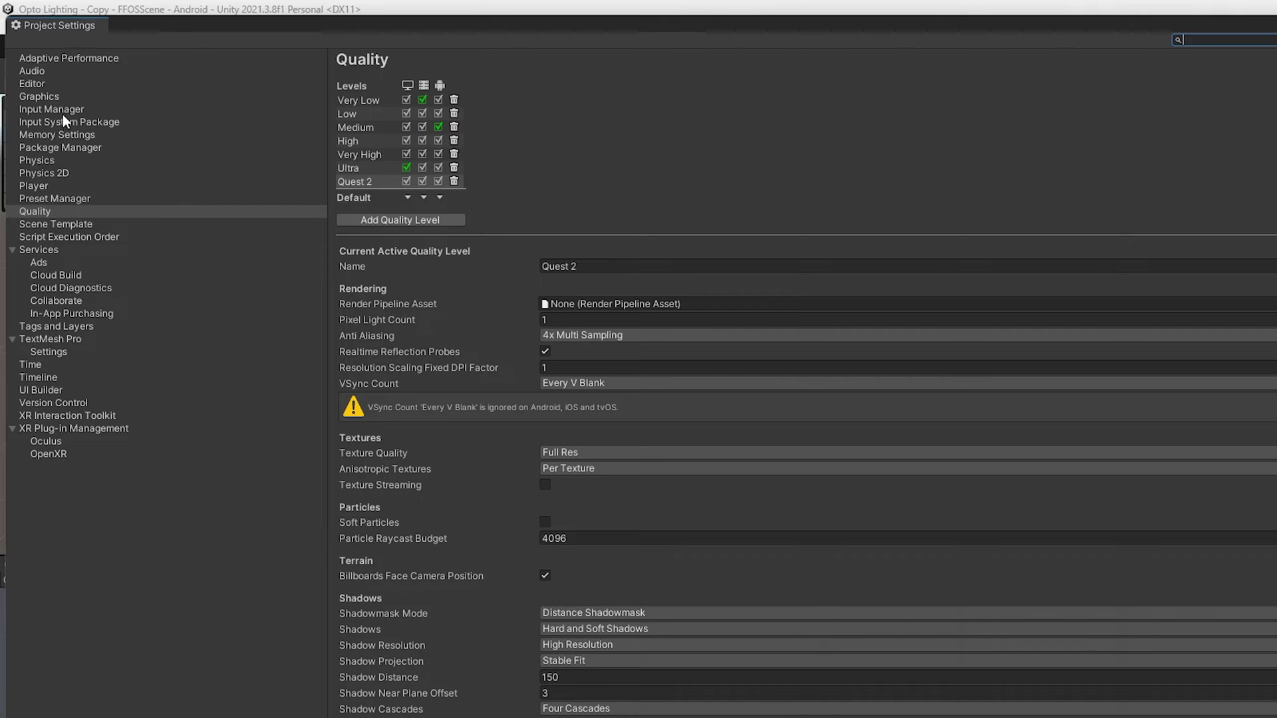
{"action": "left_click", "coordinate": [50, 187]}
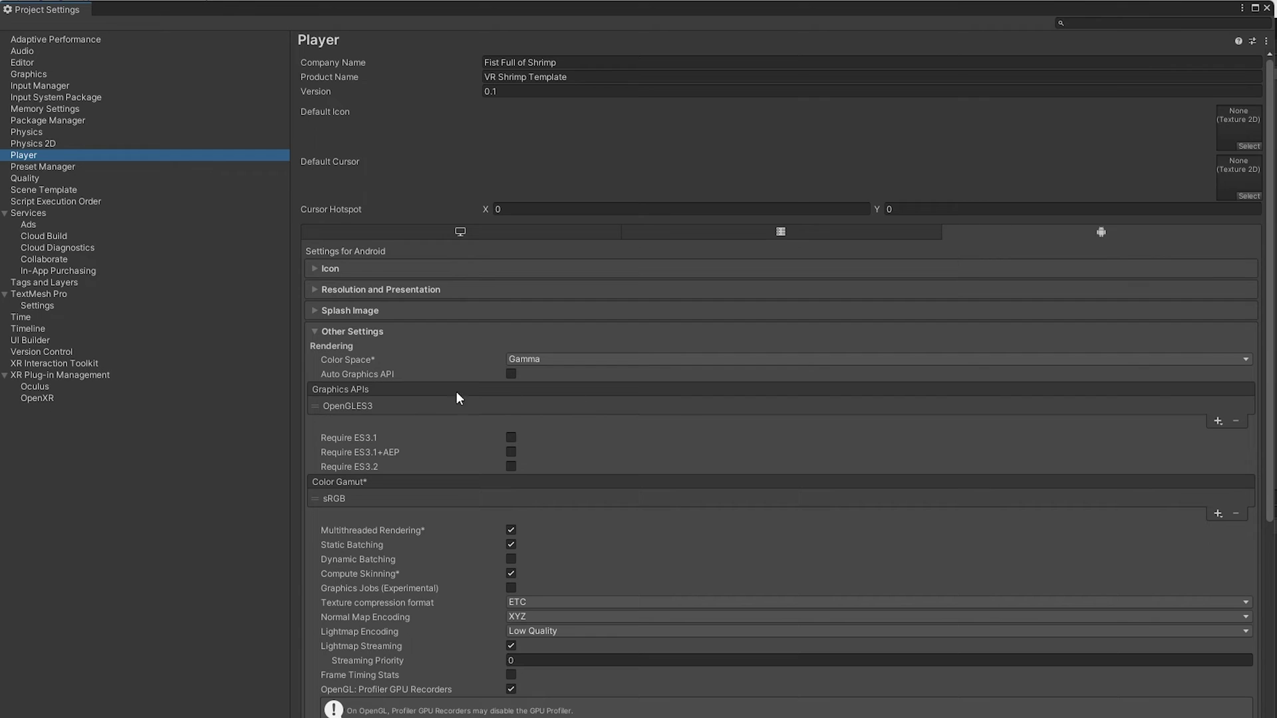
{"action": "left_click", "coordinate": [457, 392]}
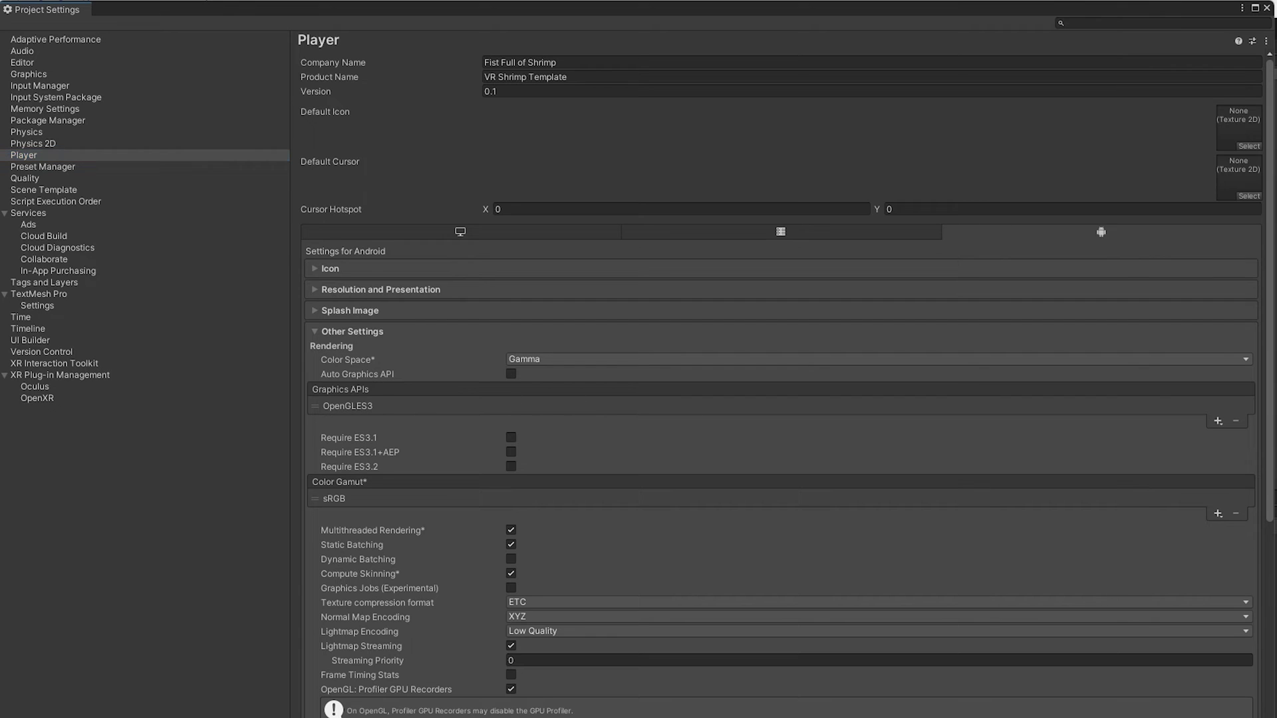
{"action": "left_click", "coordinate": [602, 360]}
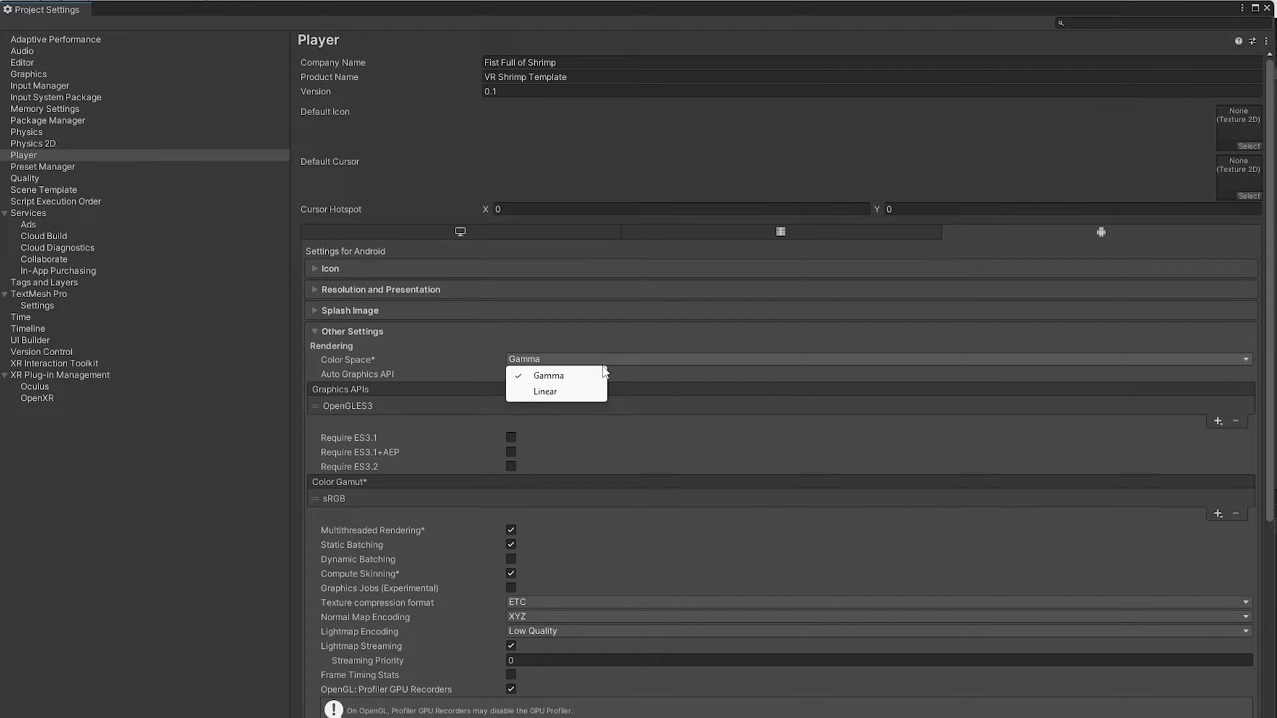
{"action": "left_click", "coordinate": [583, 396]}
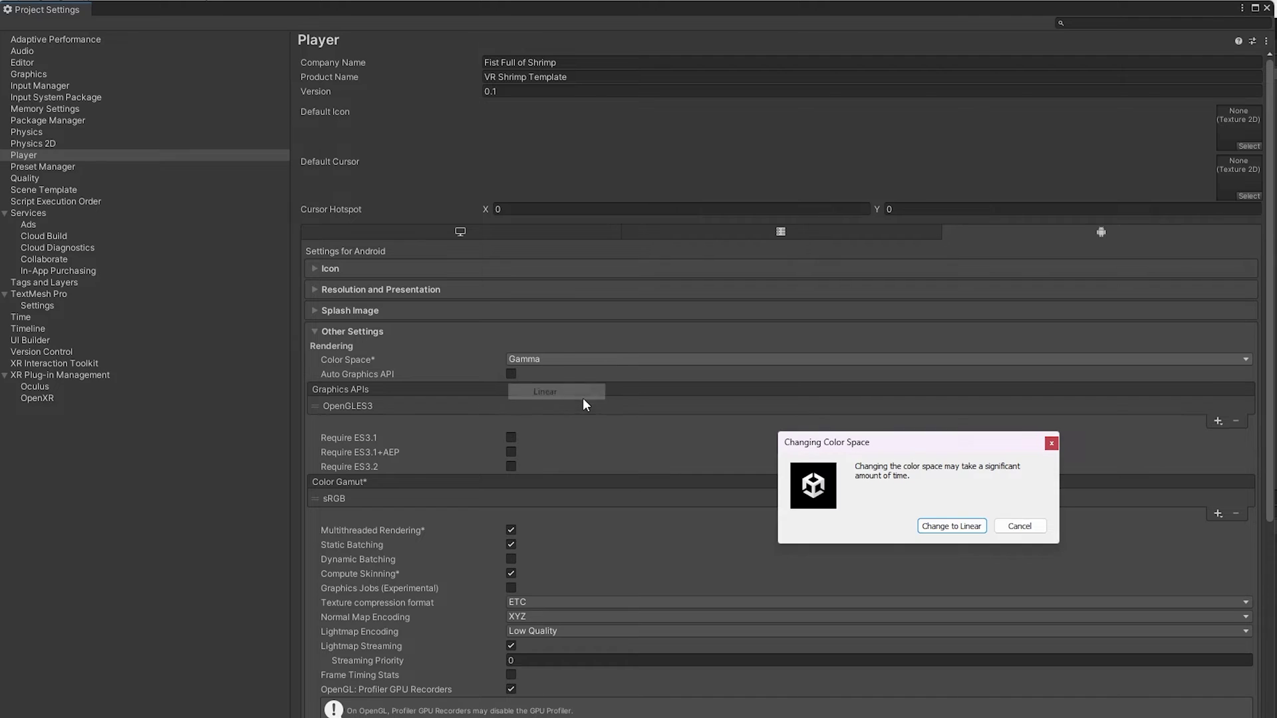
{"action": "left_click", "coordinate": [949, 527]}
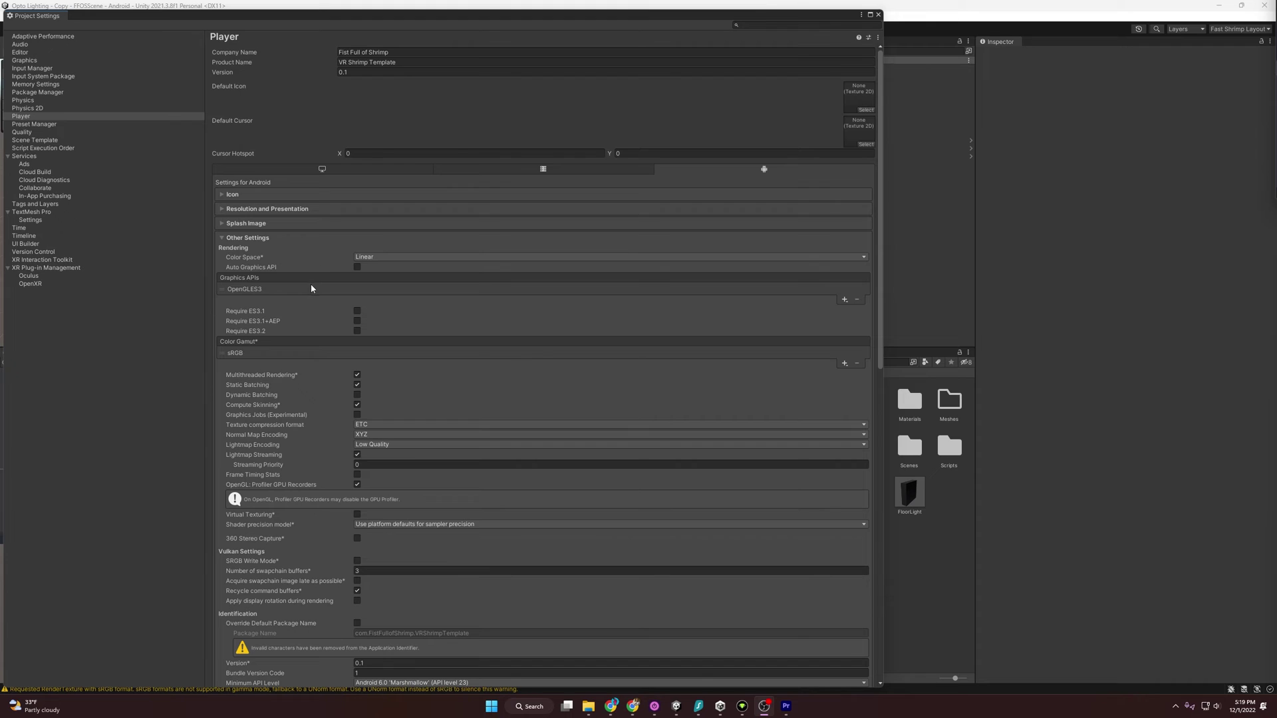
Step: Rearrange the Graphics APIs list, trying Vulkan but ending with only OpenGLES3
{"action": "left_click", "coordinate": [262, 291]}
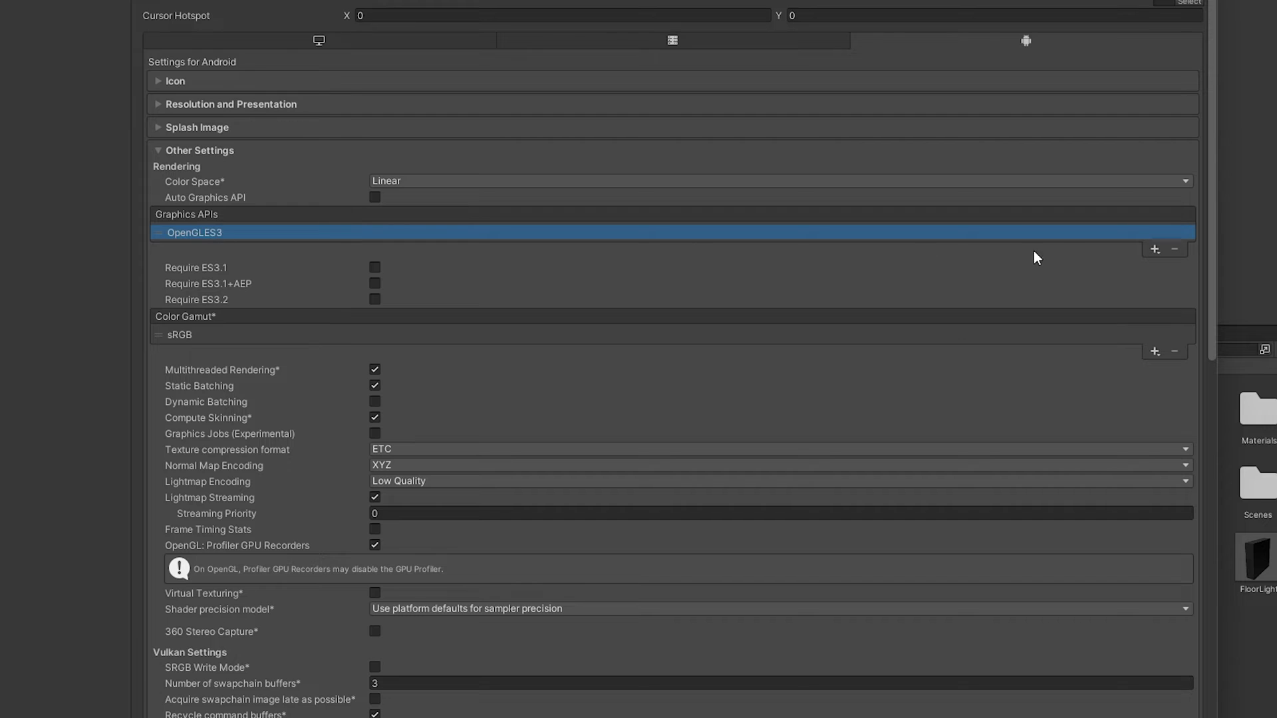
{"action": "left_click", "coordinate": [1154, 249]}
{"action": "left_click", "coordinate": [1171, 300]}
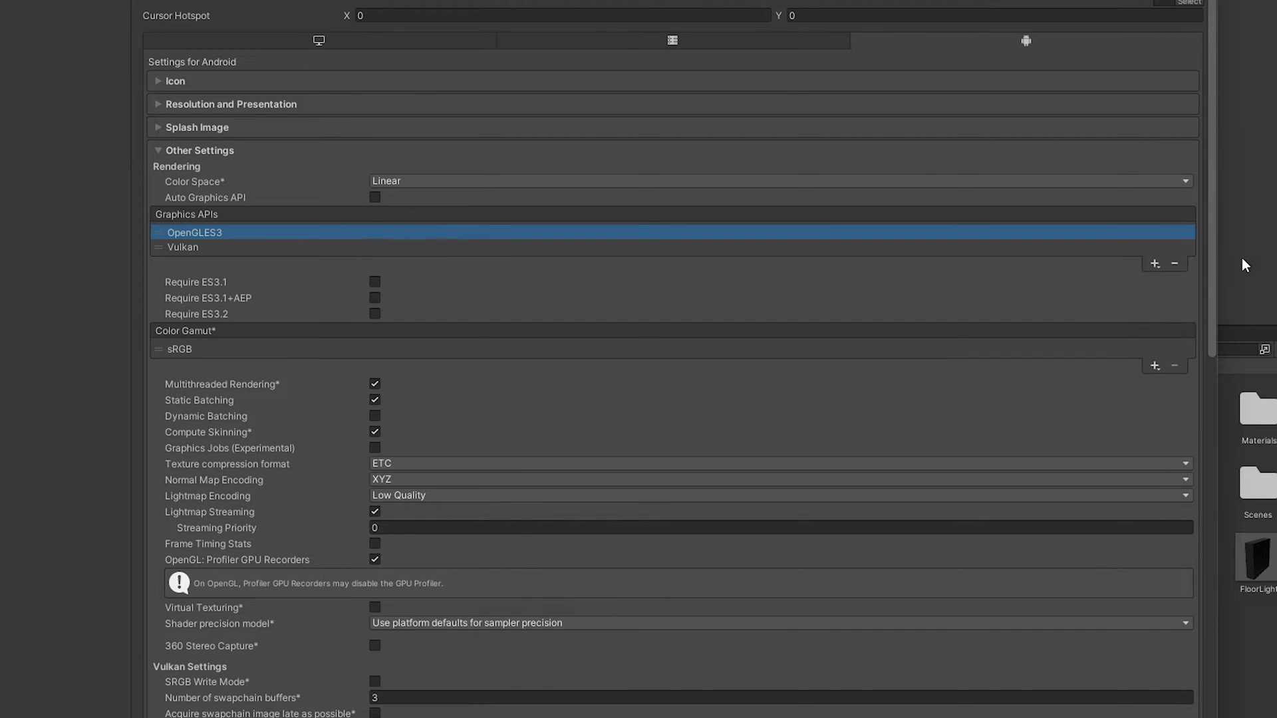
{"action": "left_click", "coordinate": [1175, 264]}
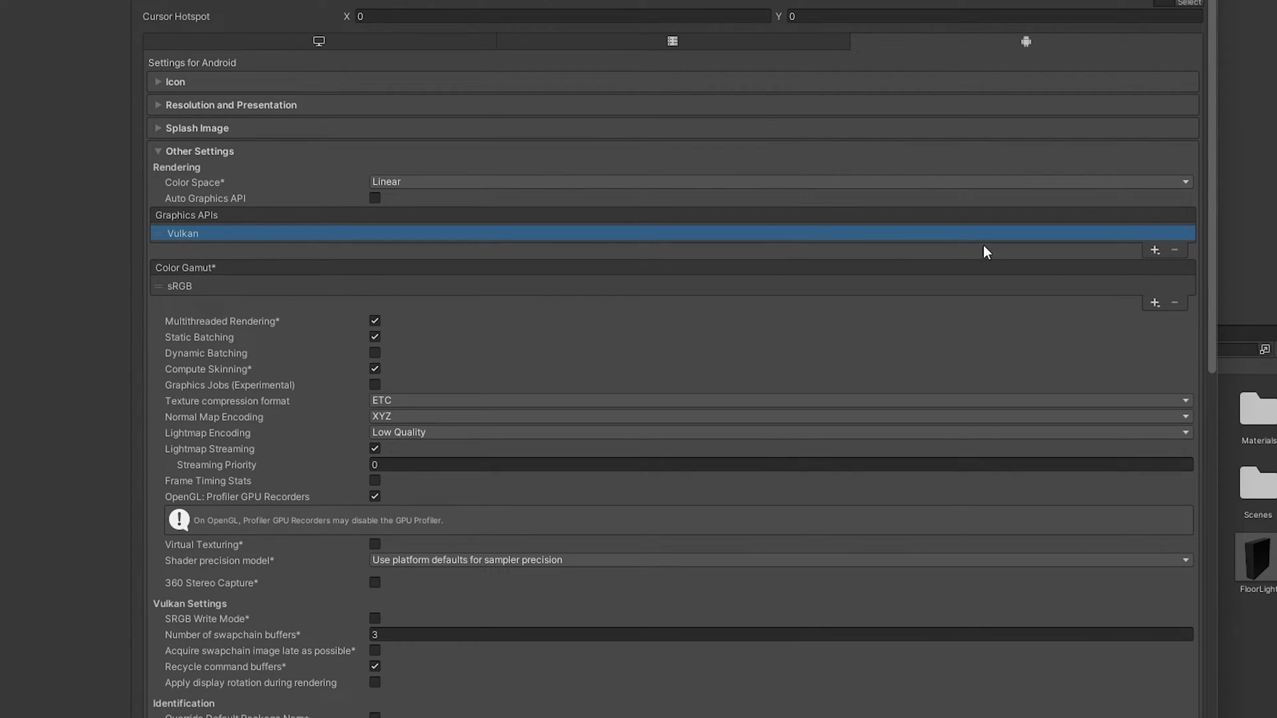
{"action": "left_click", "coordinate": [1154, 257]}
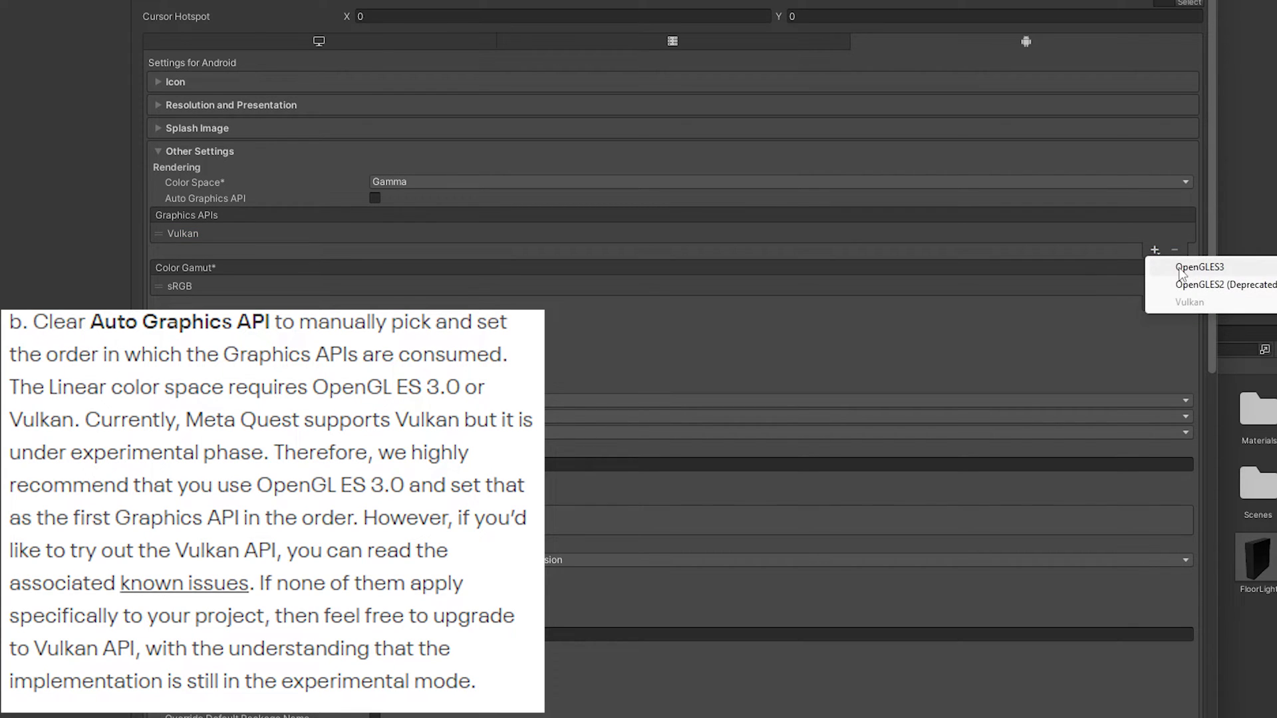
{"action": "left_click", "coordinate": [1173, 264]}
{"action": "left_click", "coordinate": [318, 234]}
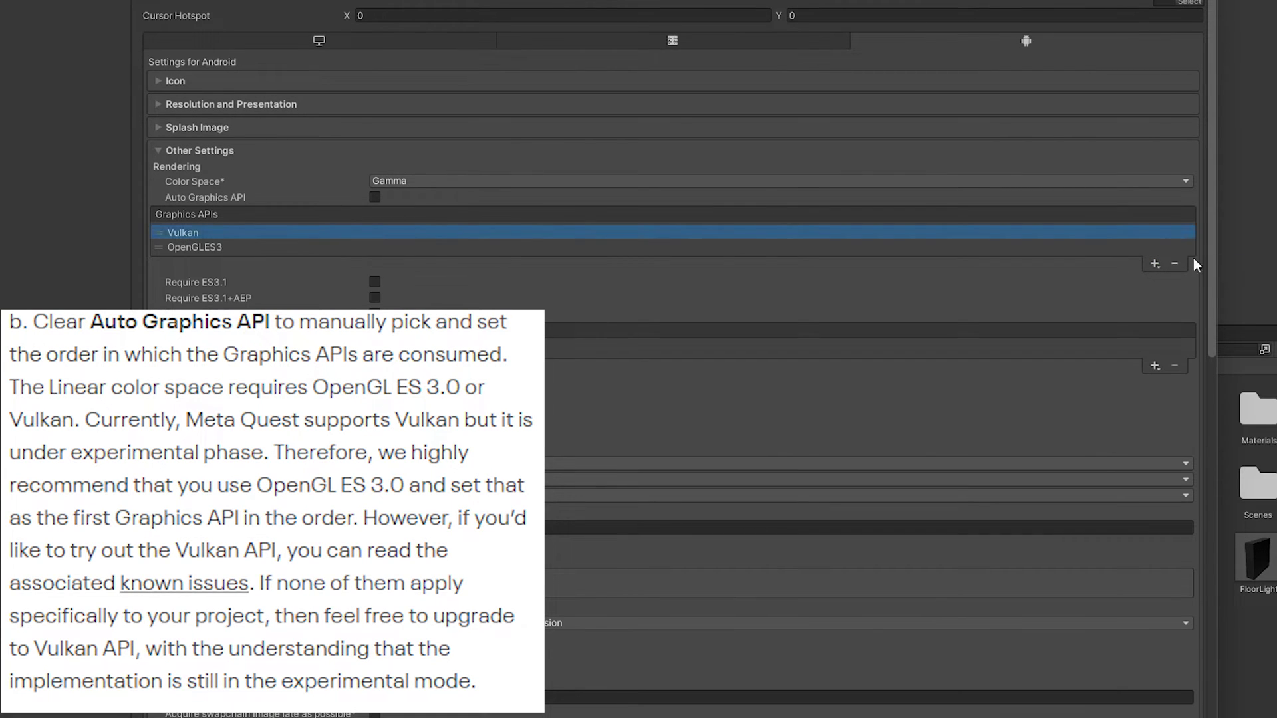
{"action": "left_click", "coordinate": [1173, 266]}
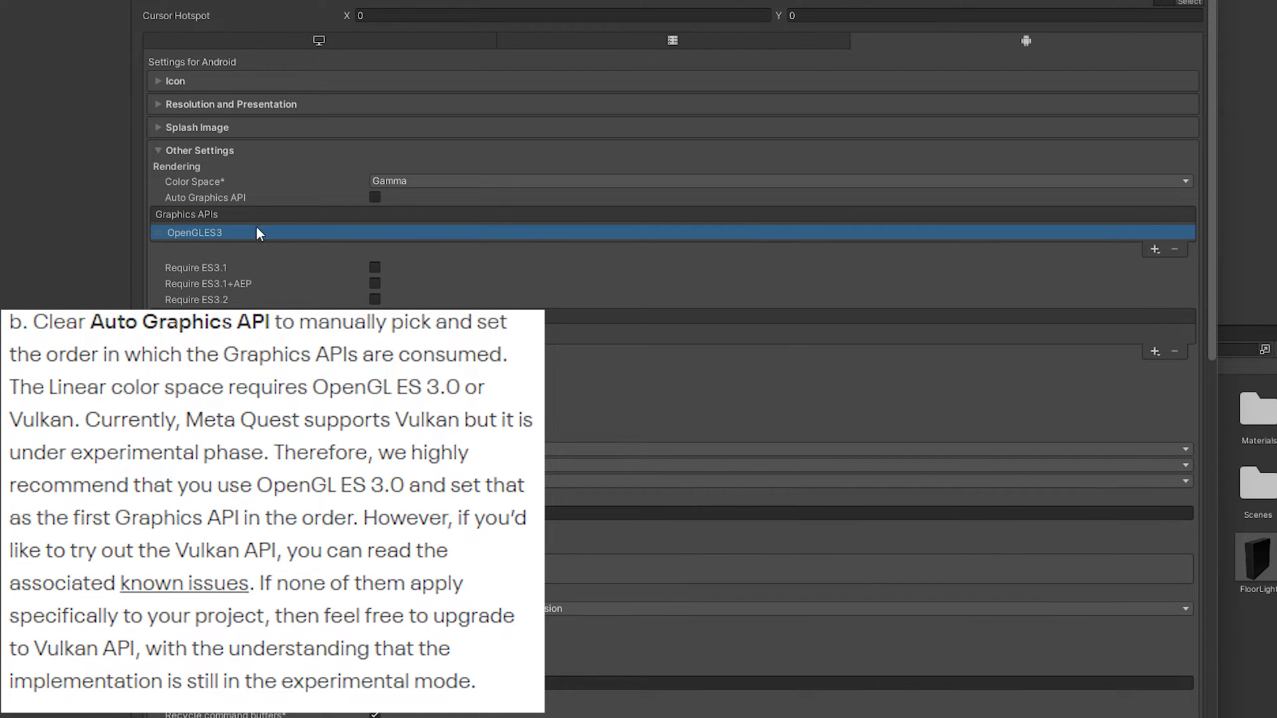
Step: Set the Android Color Space to Linear and confirm the change
{"action": "left_click", "coordinate": [456, 181]}
{"action": "left_click", "coordinate": [439, 214]}
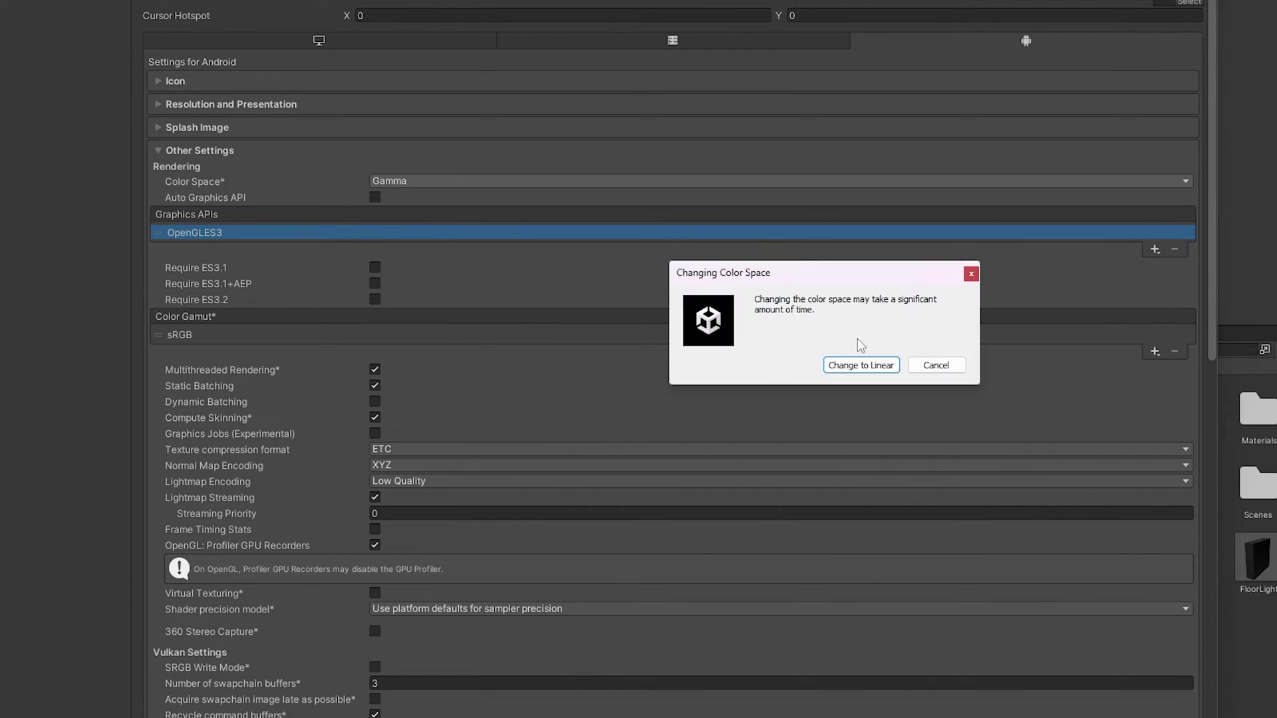
{"action": "left_click", "coordinate": [853, 359]}
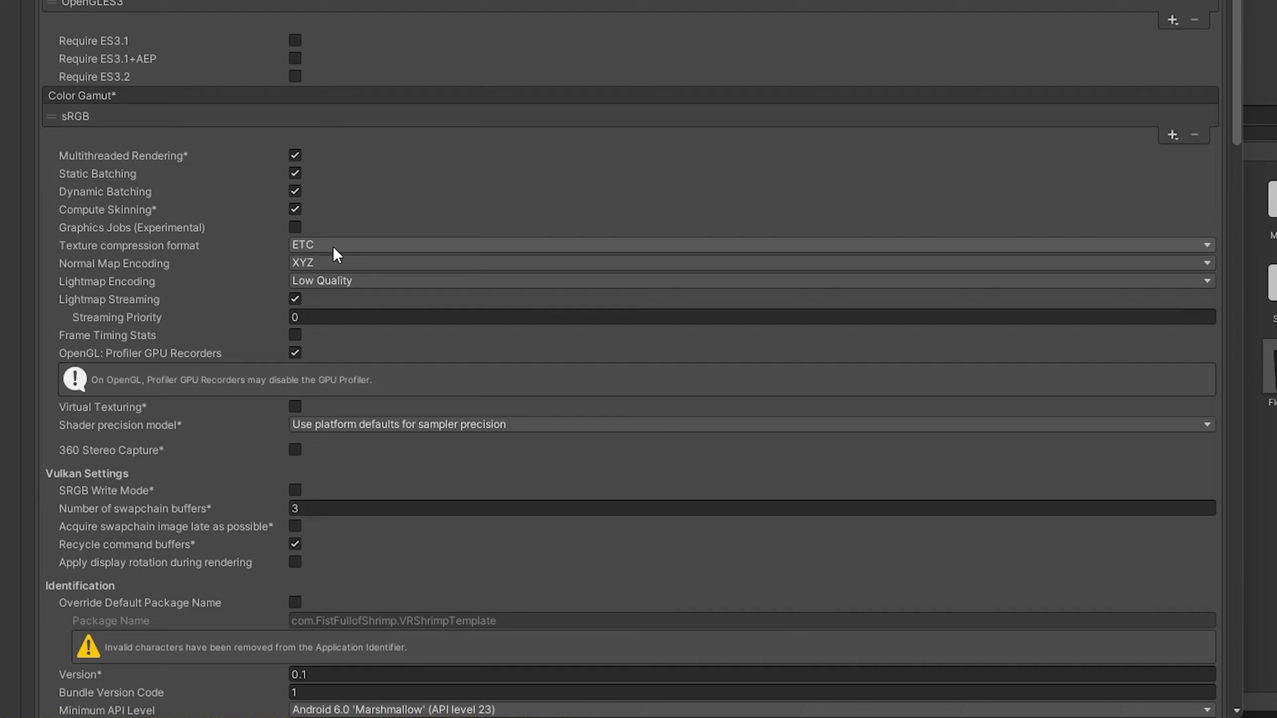
{"action": "left_click", "coordinate": [333, 246]}
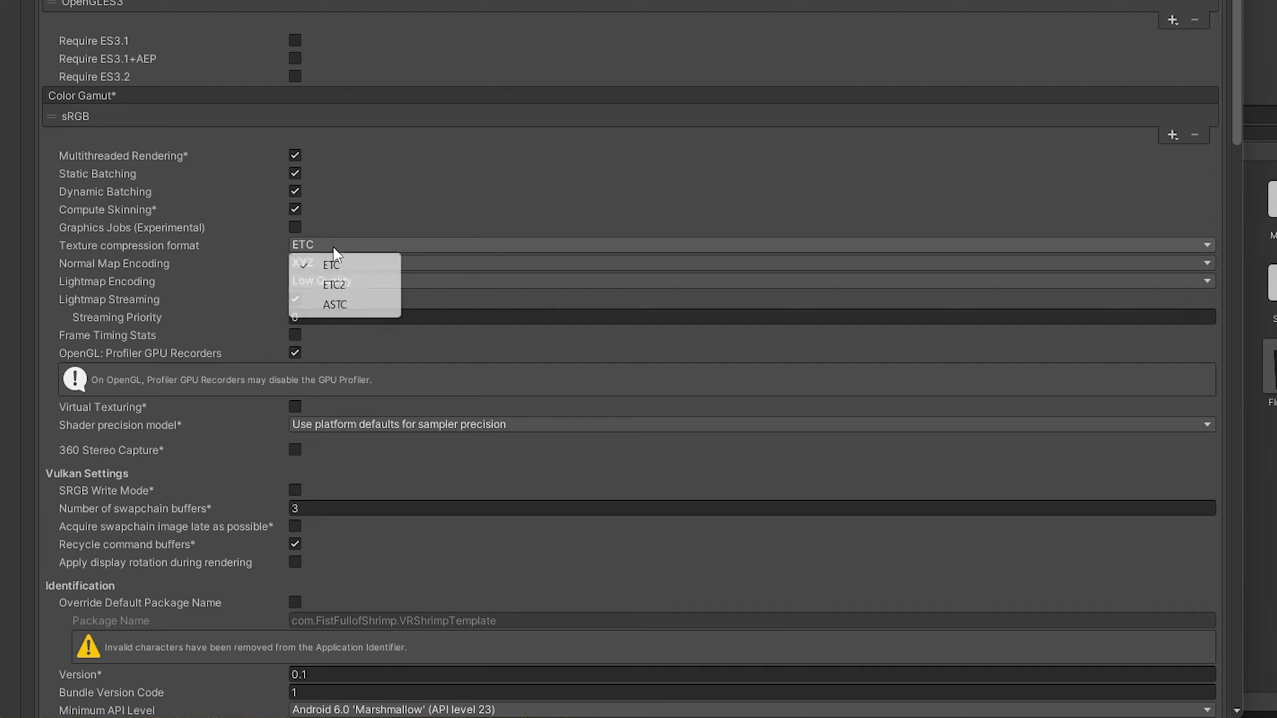
Step: Choose ASTC texture compression and set Minimum API Level to Android 10.0 (API level 29)
{"action": "left_click", "coordinate": [336, 305]}
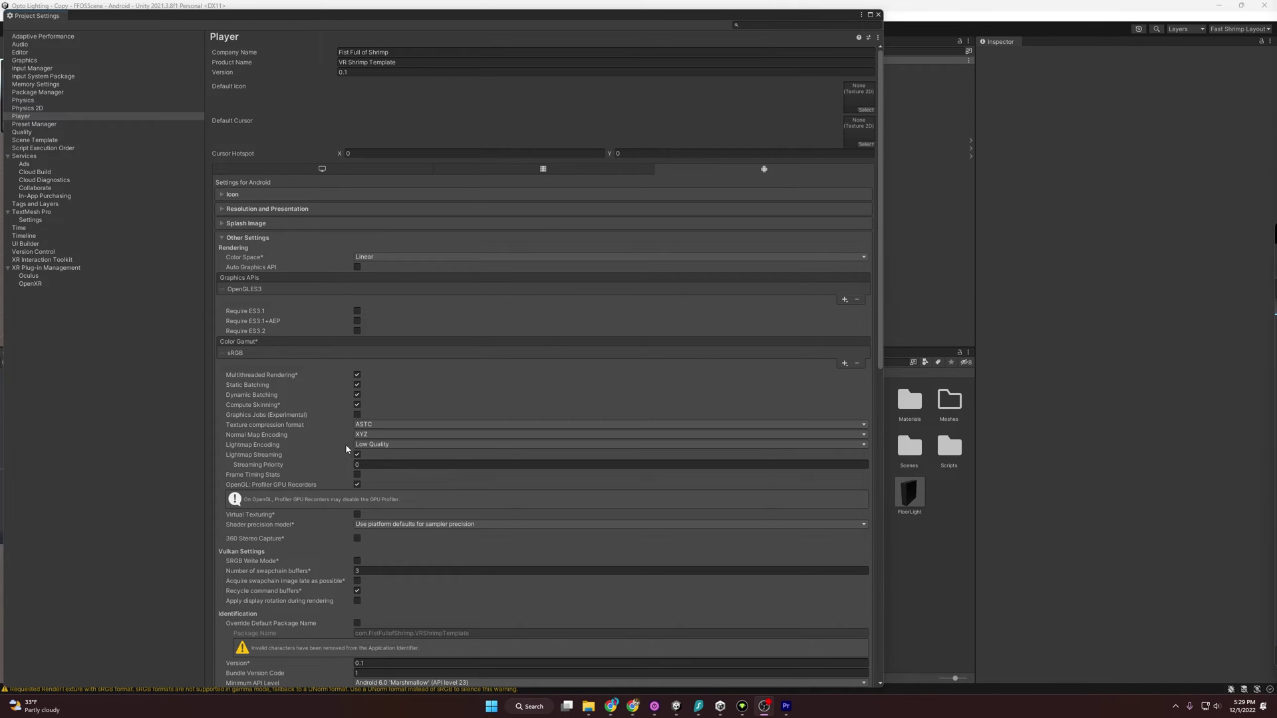
{"action": "scroll", "coordinate": [348, 445], "scroll_direction": "down", "scroll_amount": 3}
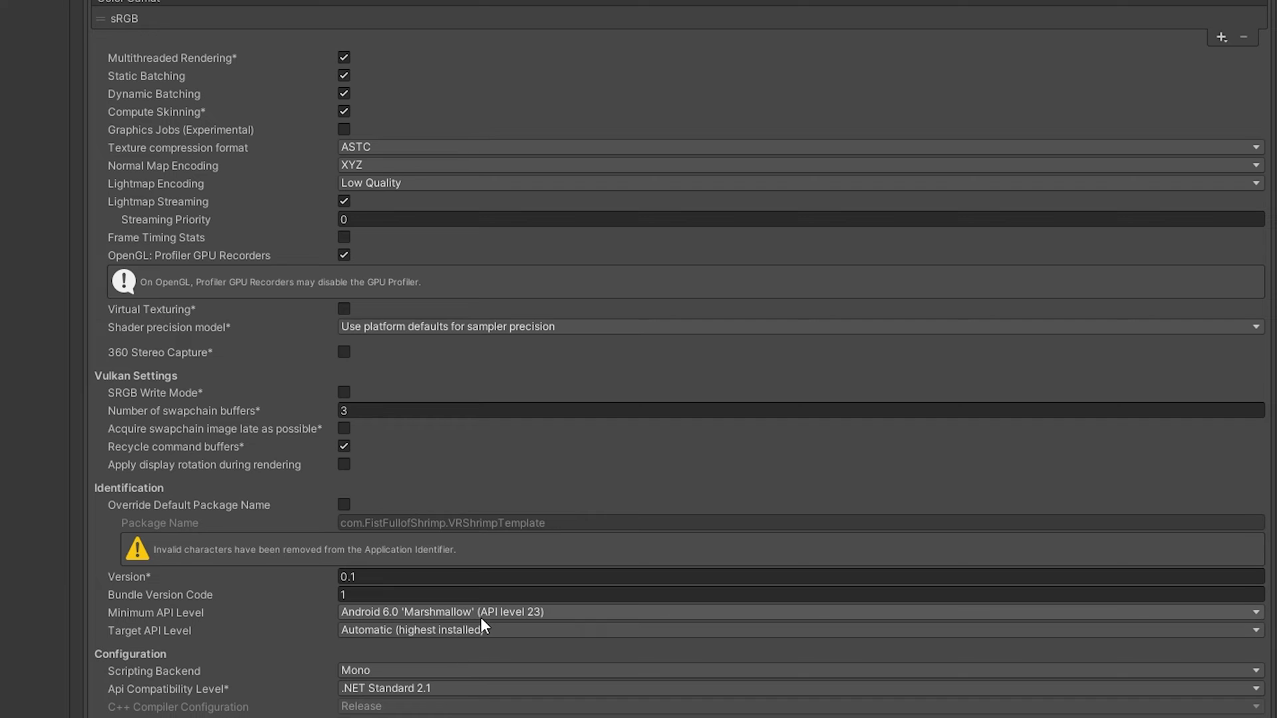
{"action": "left_click", "coordinate": [434, 617]}
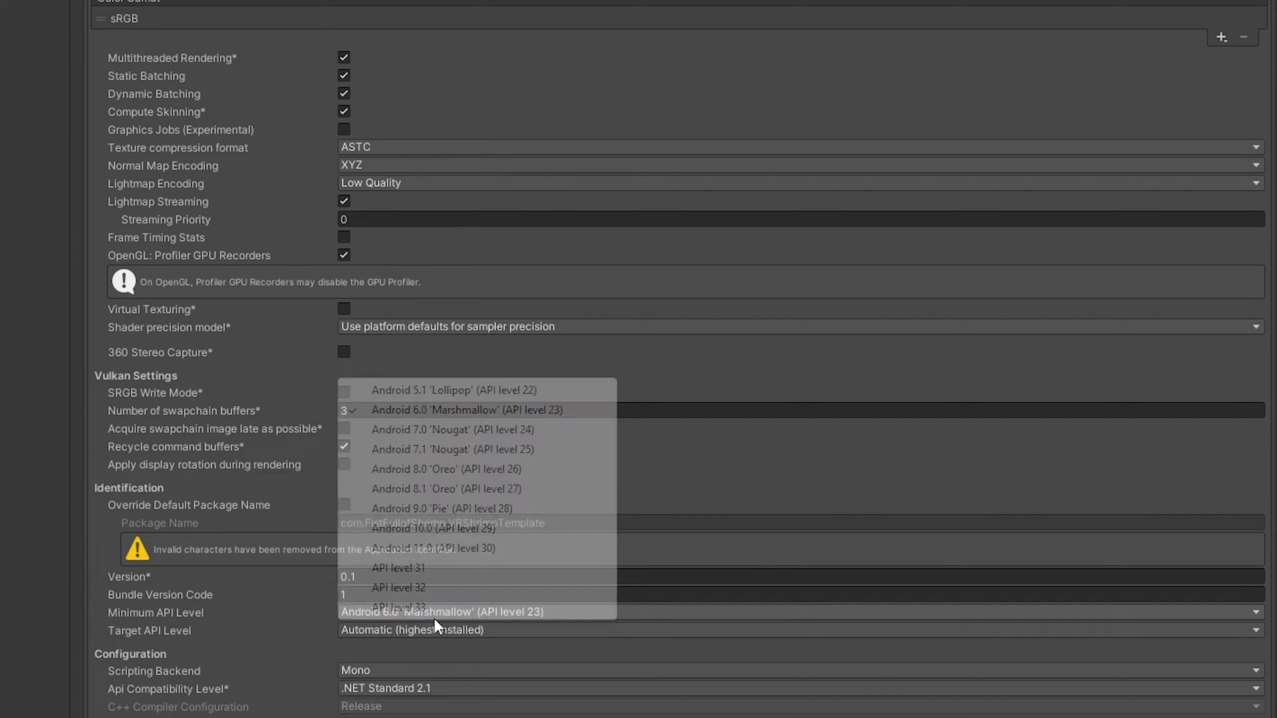
{"action": "left_click", "coordinate": [480, 530]}
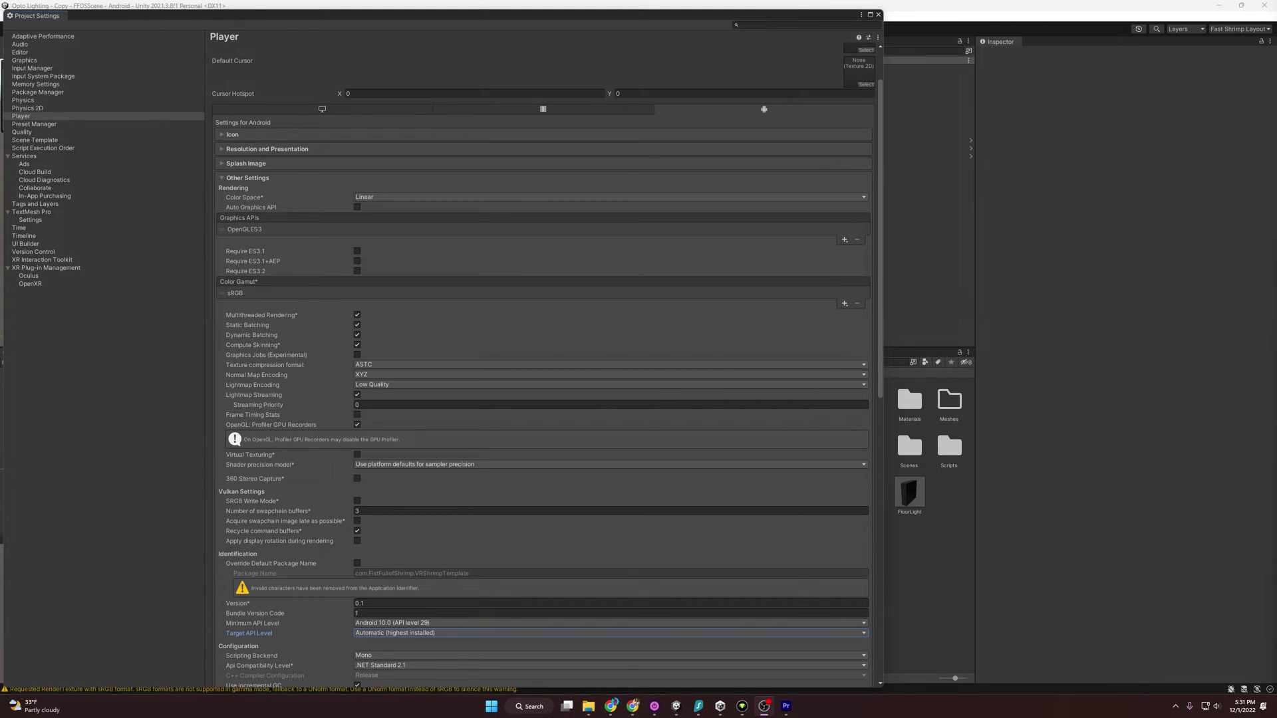
{"action": "scroll", "coordinate": [508, 470], "scroll_direction": "down", "scroll_amount": 10}
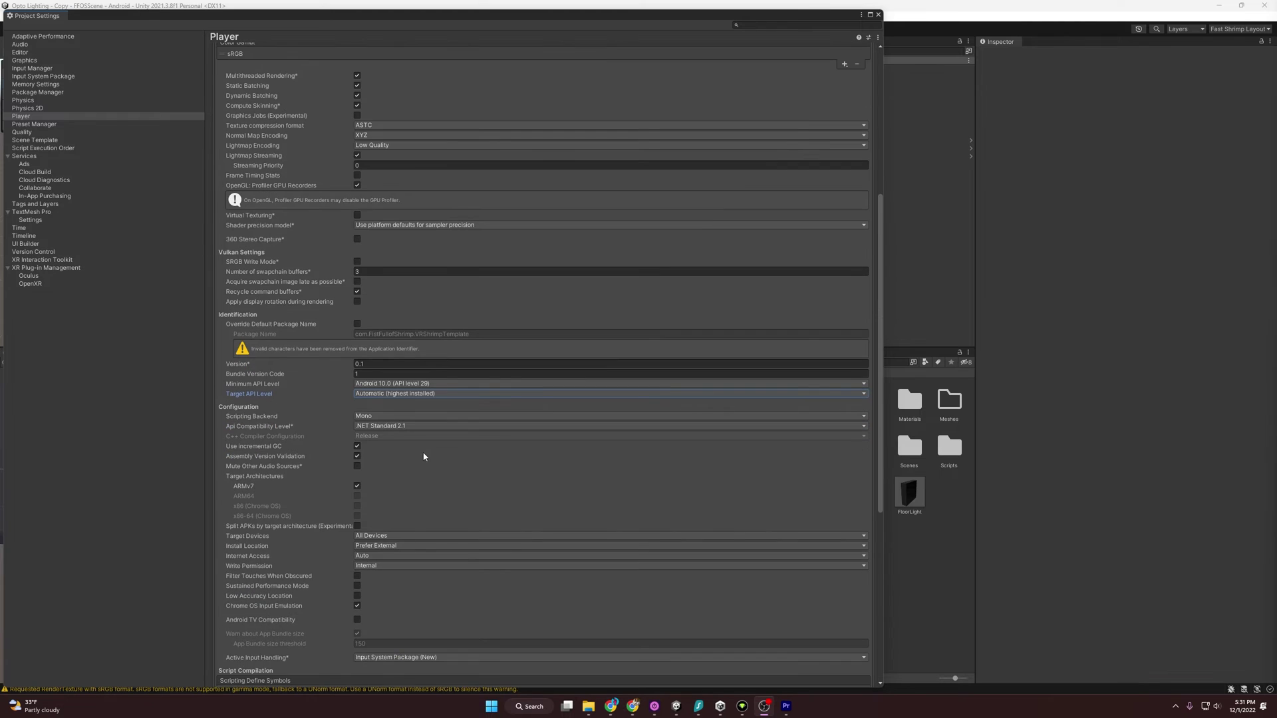
Step: Use the IL2CPP scripting backend, target ARM64, and set Install Location to Automatic
{"action": "scroll", "coordinate": [410, 368], "scroll_direction": "down", "scroll_amount": 4}
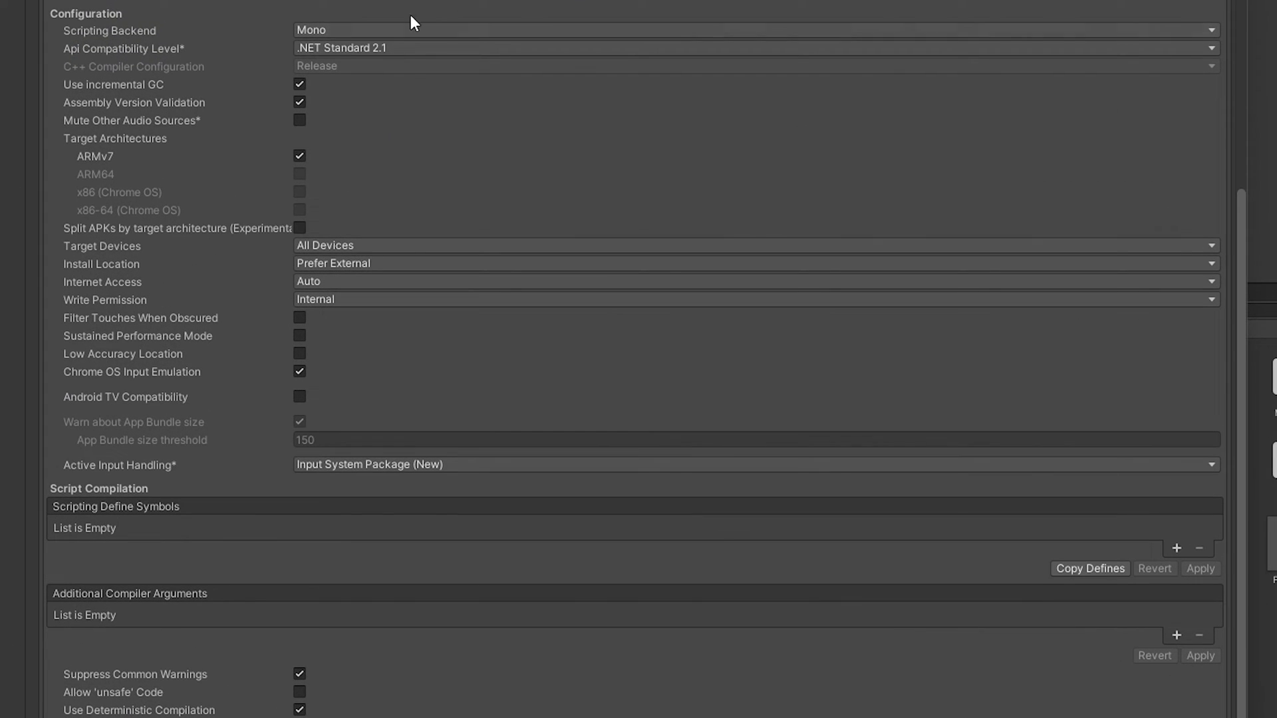
{"action": "left_click", "coordinate": [408, 31]}
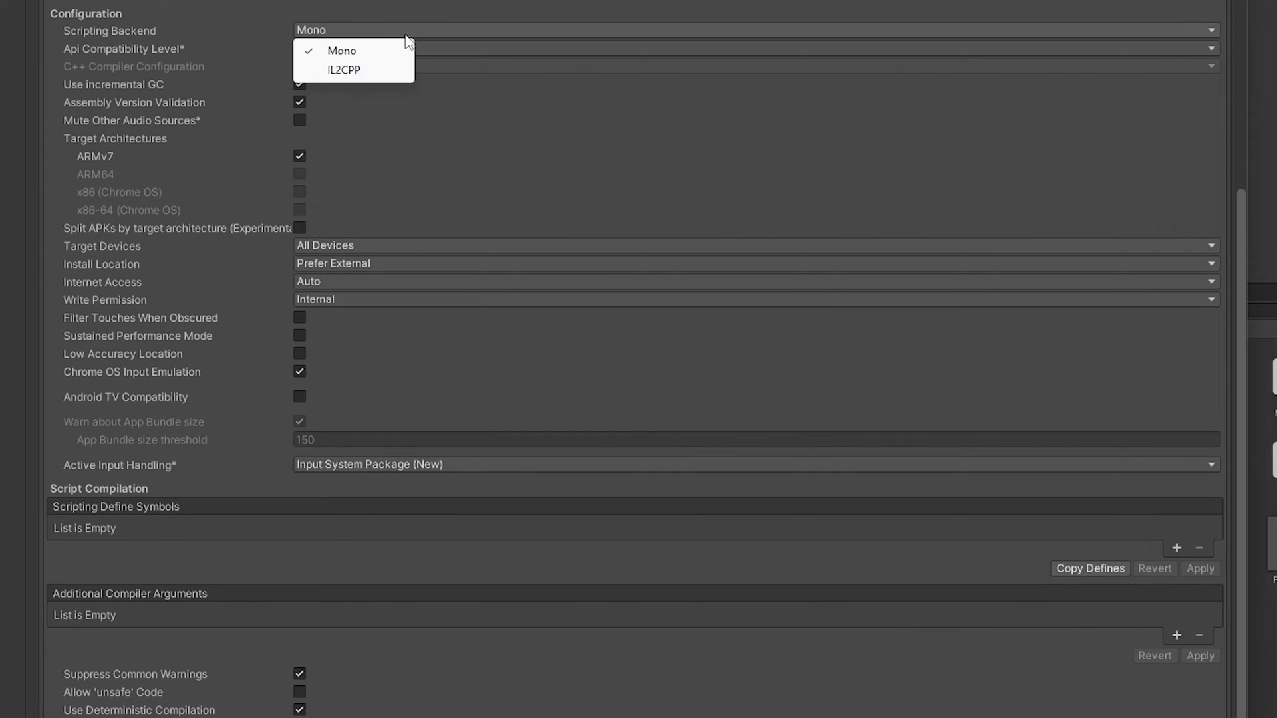
{"action": "left_click", "coordinate": [343, 71]}
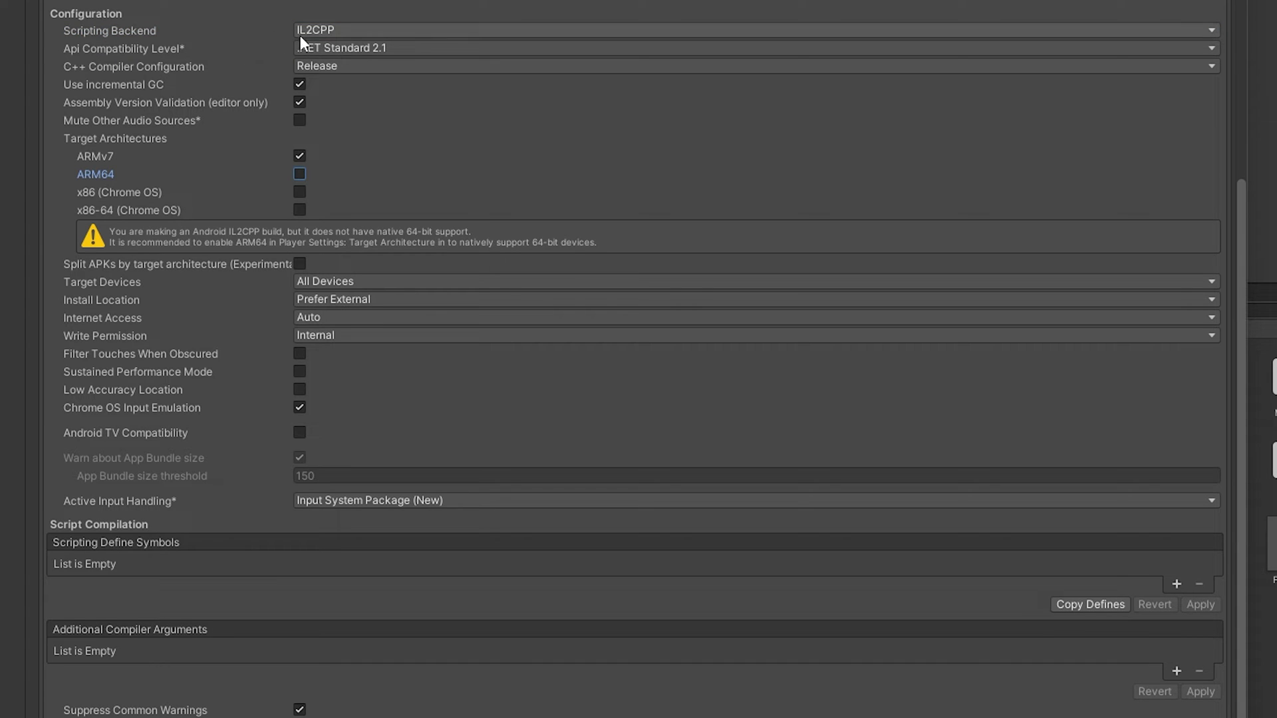
{"action": "left_click", "coordinate": [301, 176]}
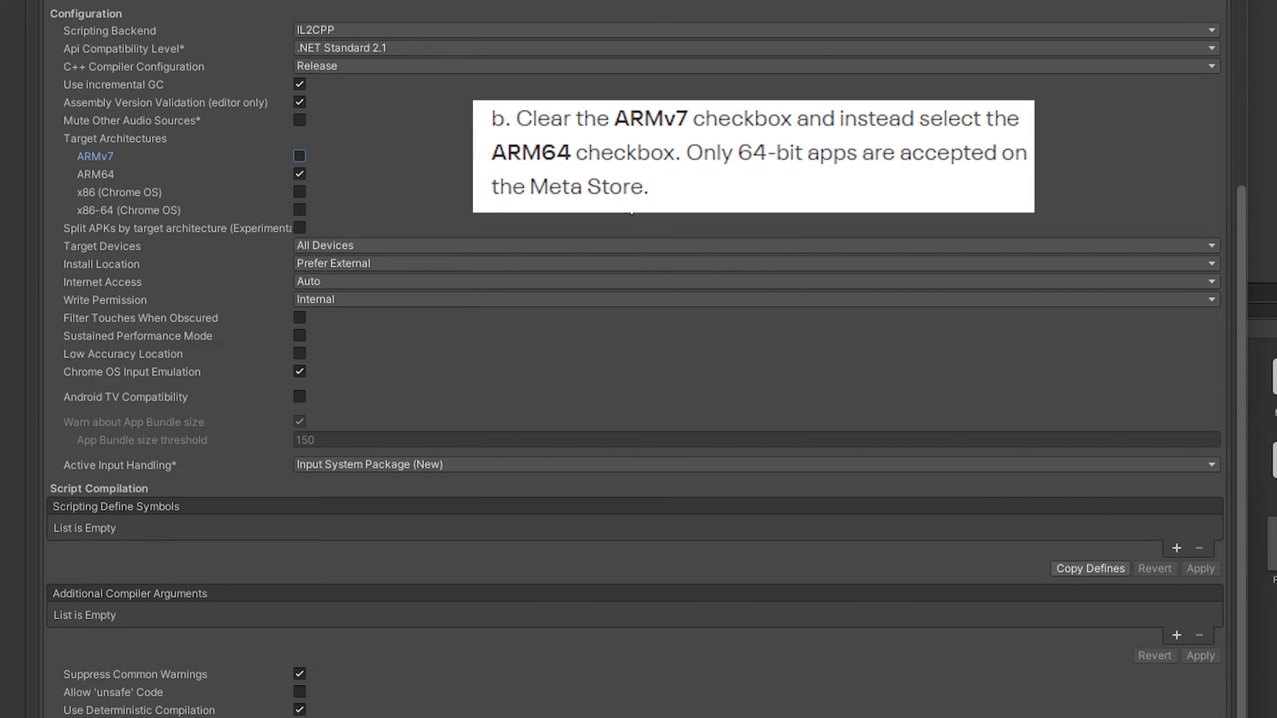
{"action": "left_click", "coordinate": [357, 268]}
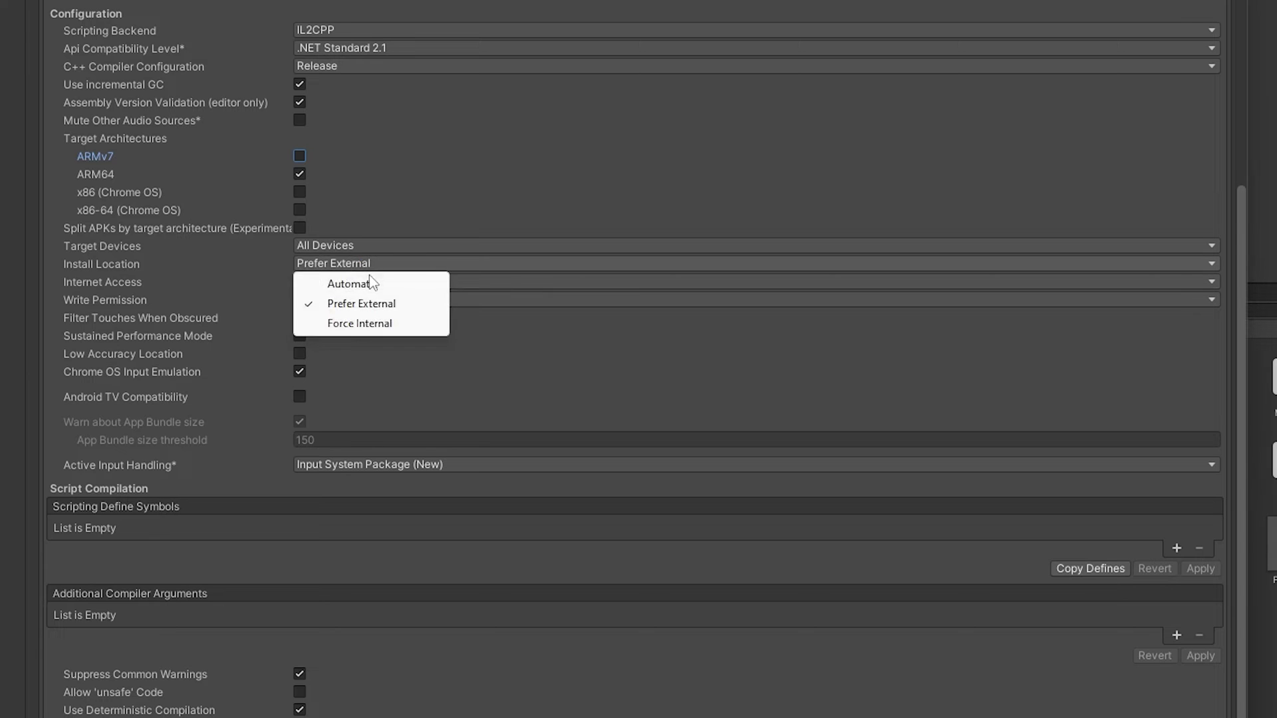
{"action": "left_click", "coordinate": [373, 284]}
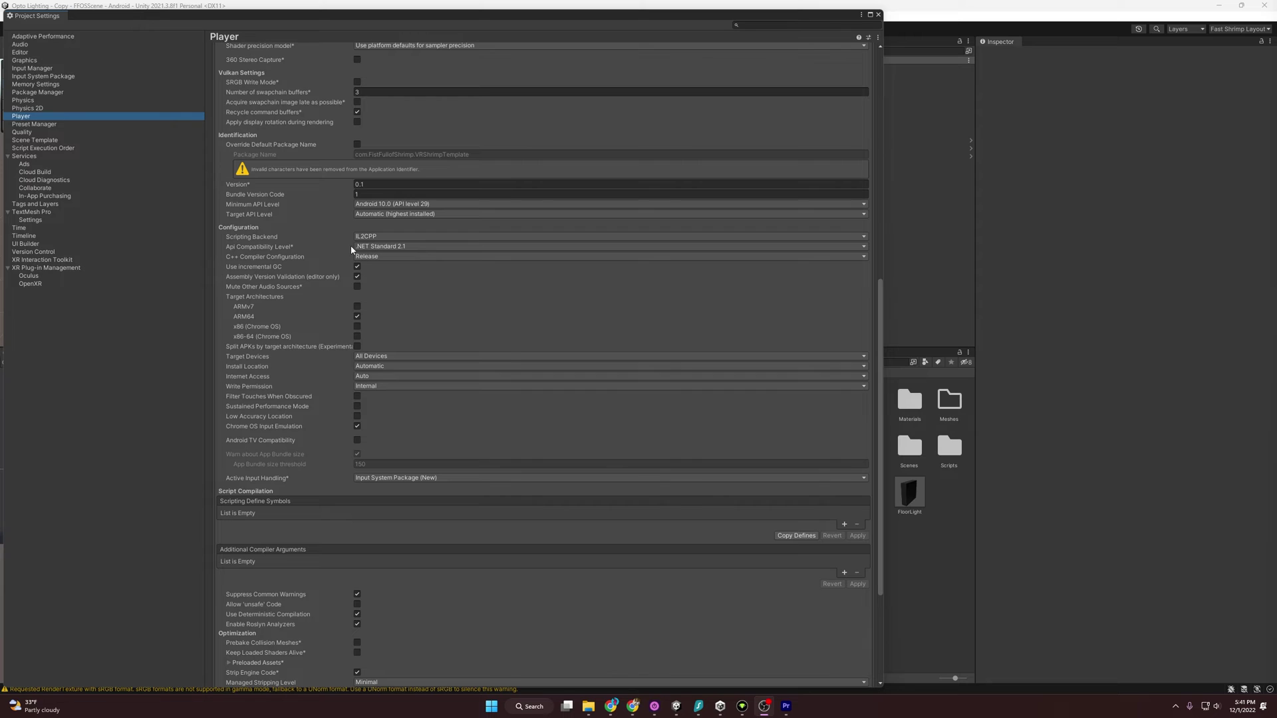
{"action": "left_click", "coordinate": [54, 268]}
Step: In the Oculus XR plug-in settings, change Stereo Rendering Mode from Multi Pass to Multiview
{"action": "left_click", "coordinate": [56, 275]}
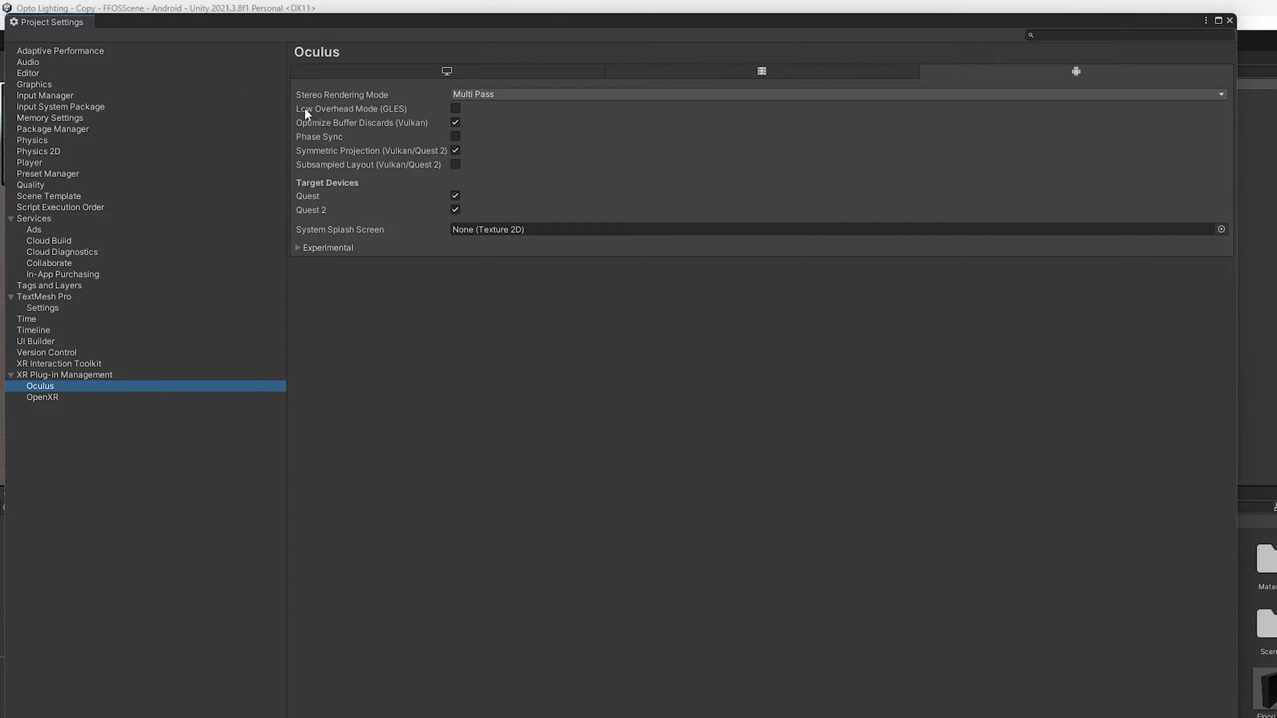
{"action": "key", "text": "Tab"}
{"action": "left_click", "coordinate": [768, 250]}
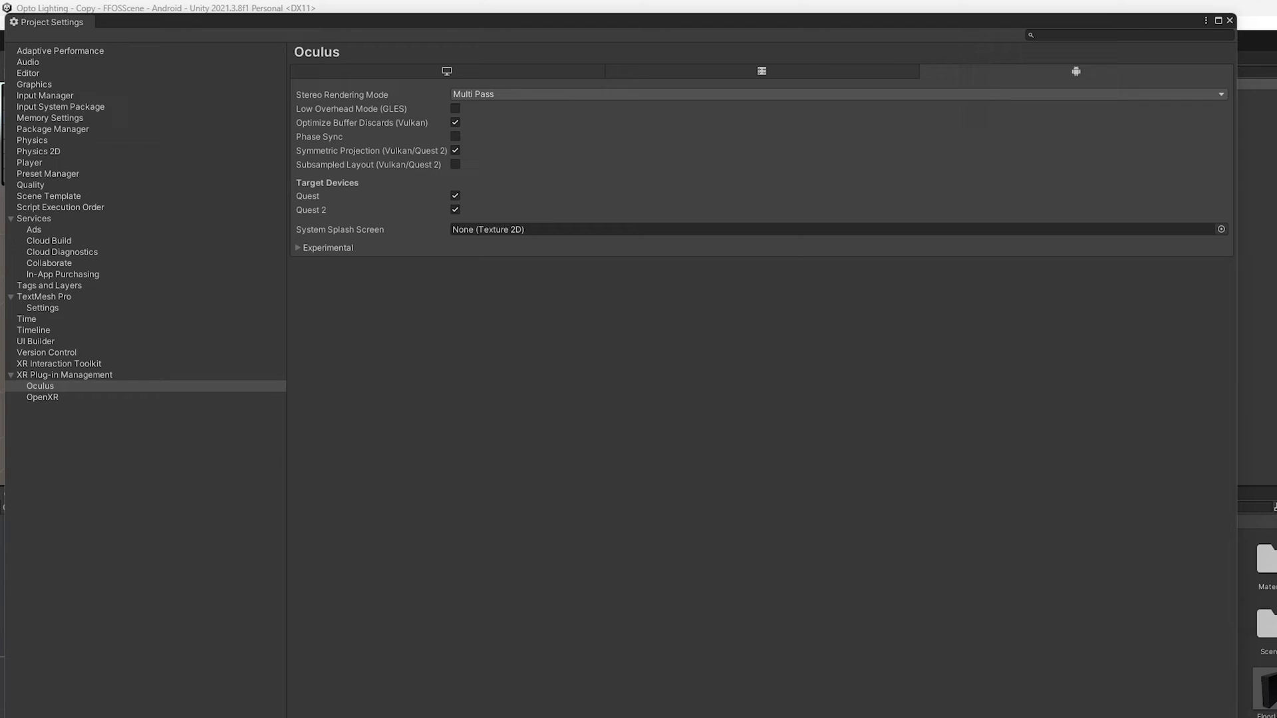
{"action": "left_click", "coordinate": [564, 94]}
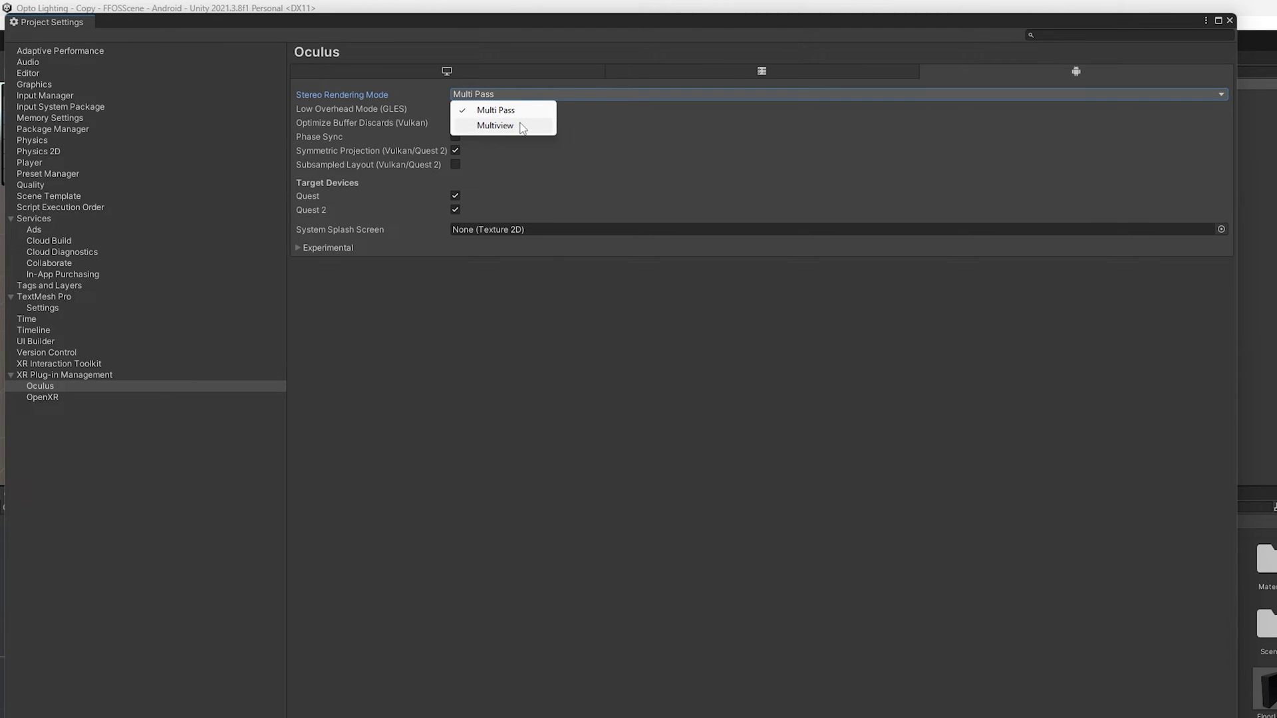
{"action": "left_click", "coordinate": [522, 127]}
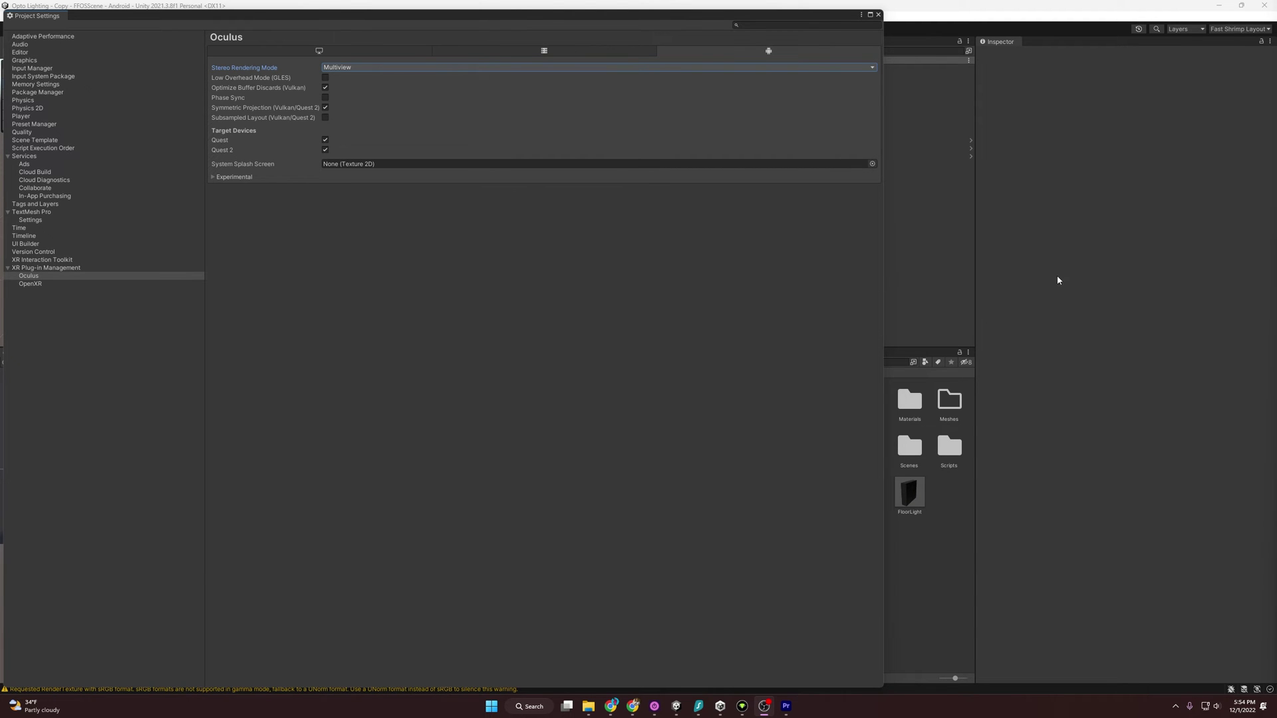
{"action": "left_click", "coordinate": [520, 254]}
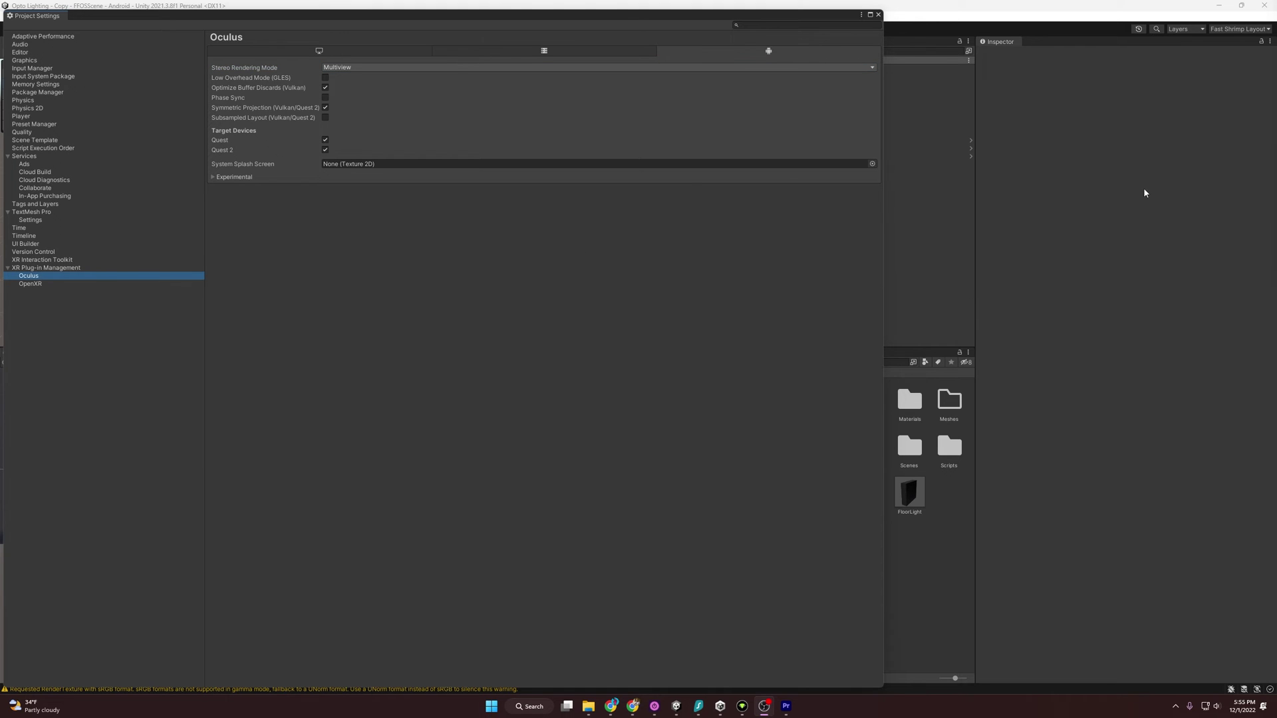
Step: Add a new quality level in Quality settings and name it Quest2
{"action": "left_click", "coordinate": [36, 132]}
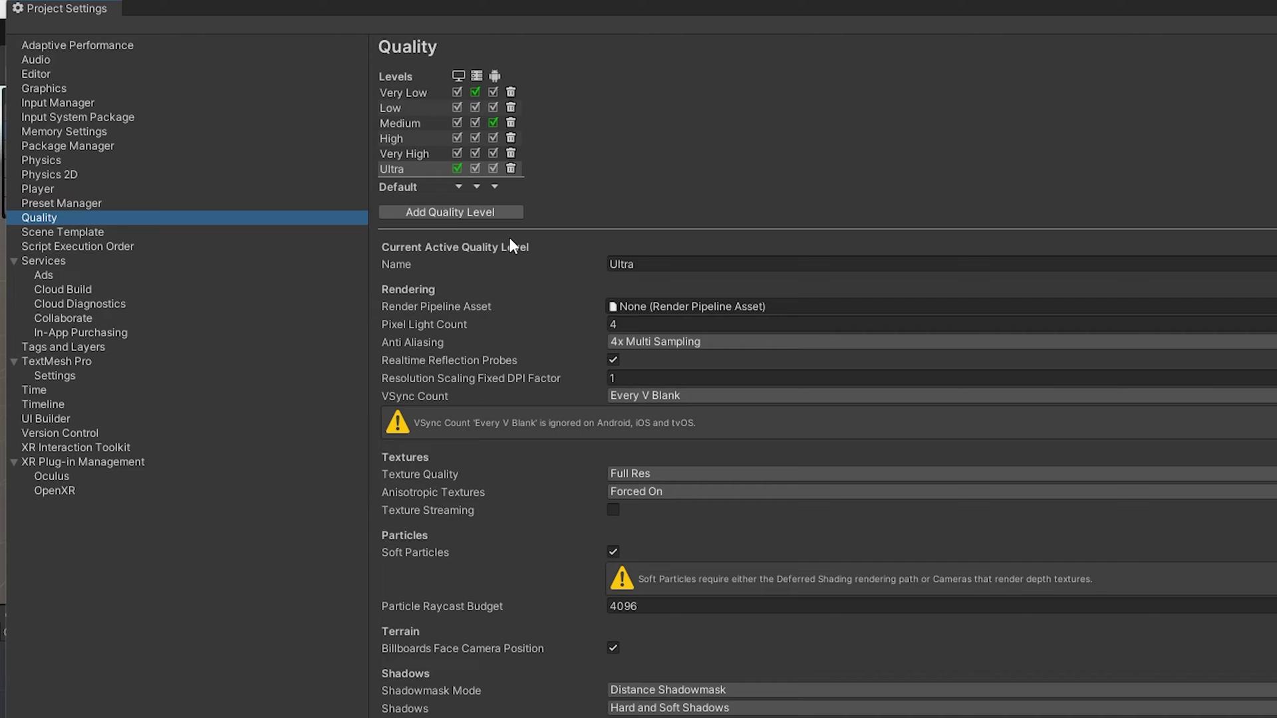
{"action": "left_click", "coordinate": [453, 212]}
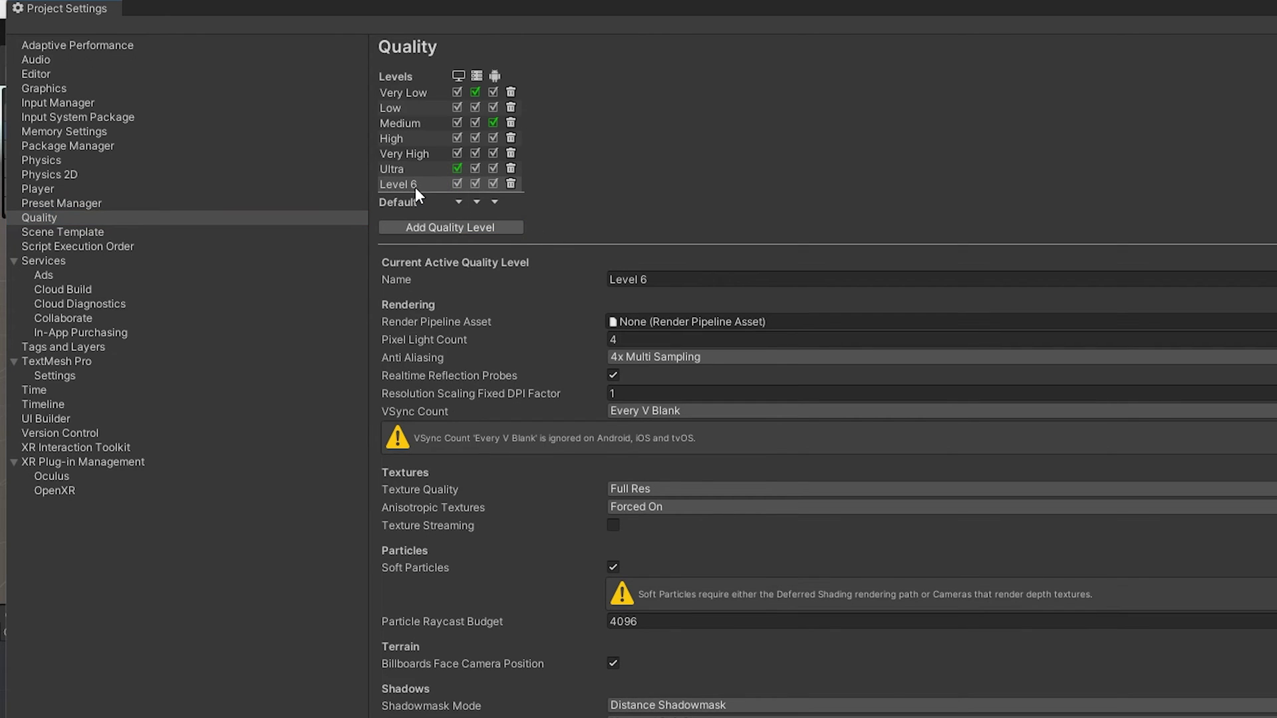
{"action": "left_click", "coordinate": [716, 280]}
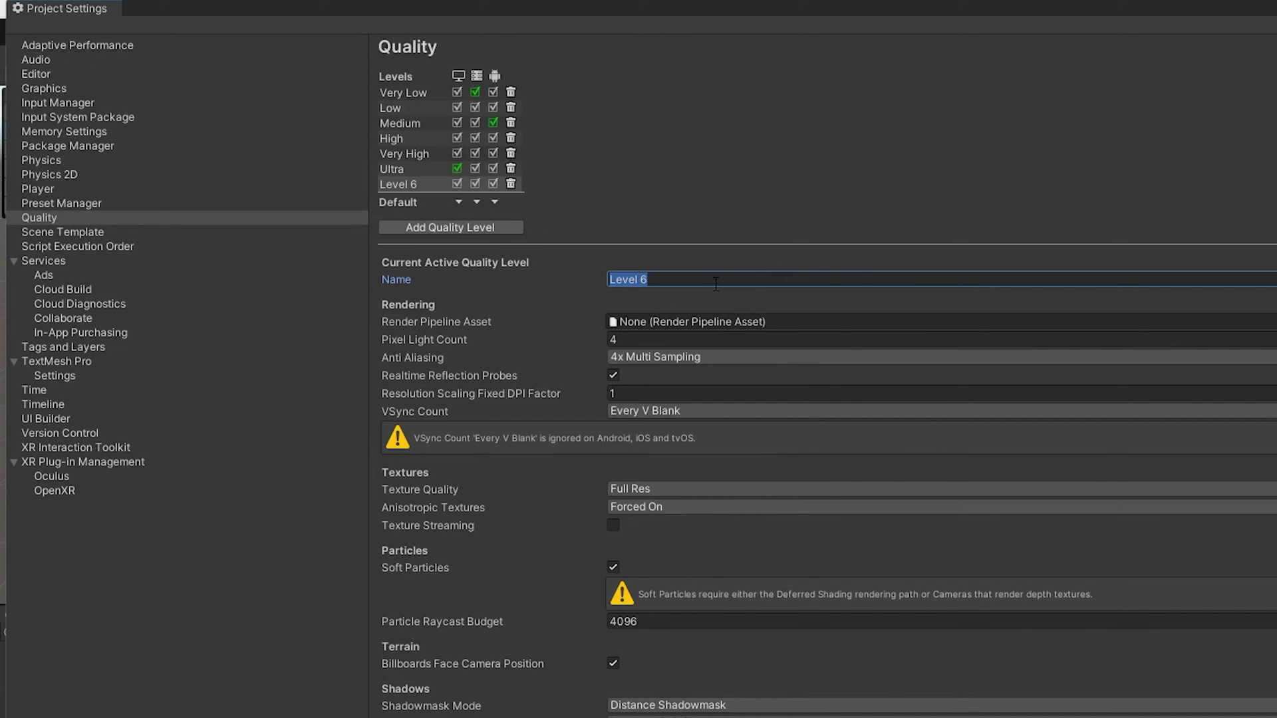
{"action": "type", "text": "Quest2"}
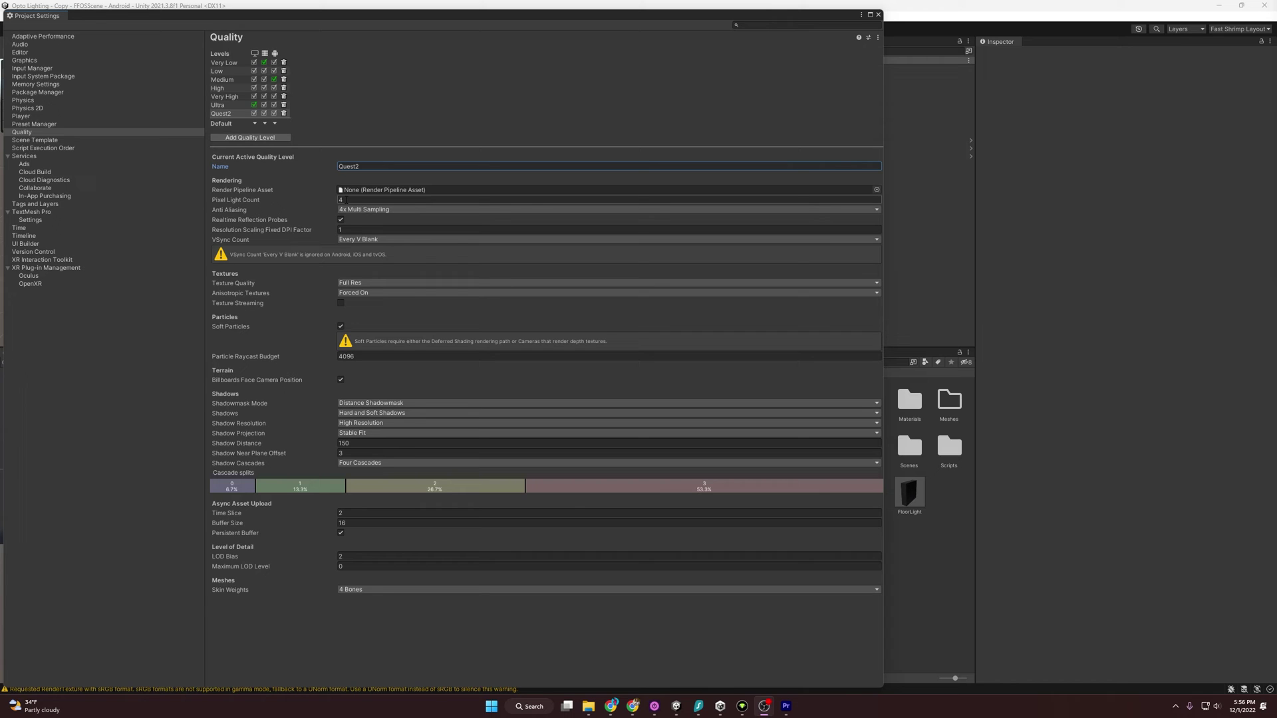
{"action": "left_click", "coordinate": [346, 199]}
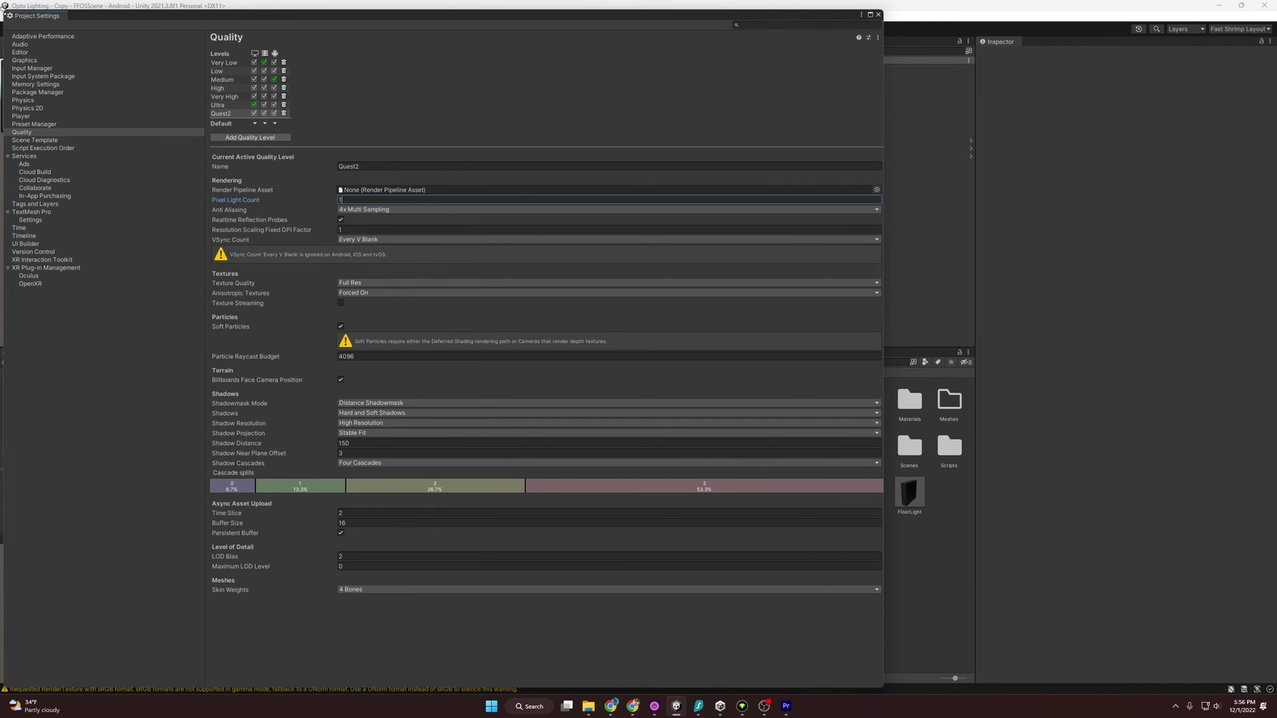
{"action": "left_click_drag", "start_coordinate": [5, 12], "coordinate": [217, 314]}
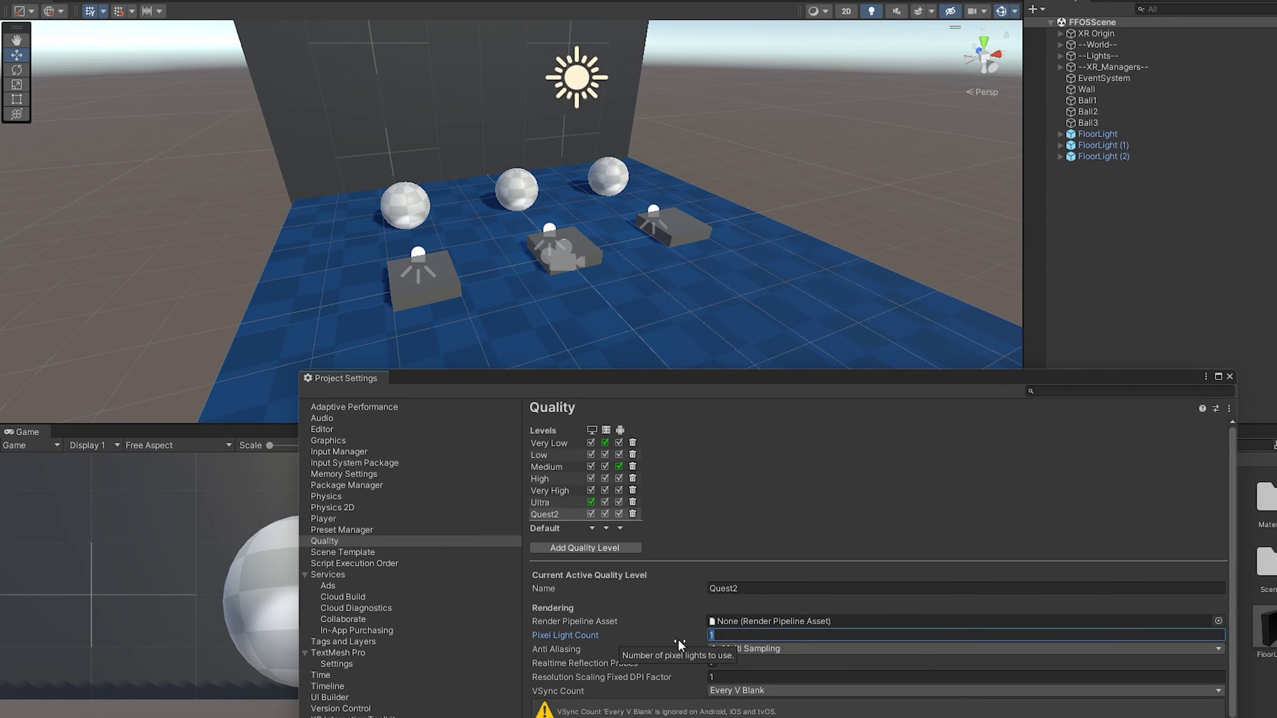
Step: Change the Quest2 level's Pixel Light Count from 4 to 1 and confirm it
{"action": "type", "text": "4"}
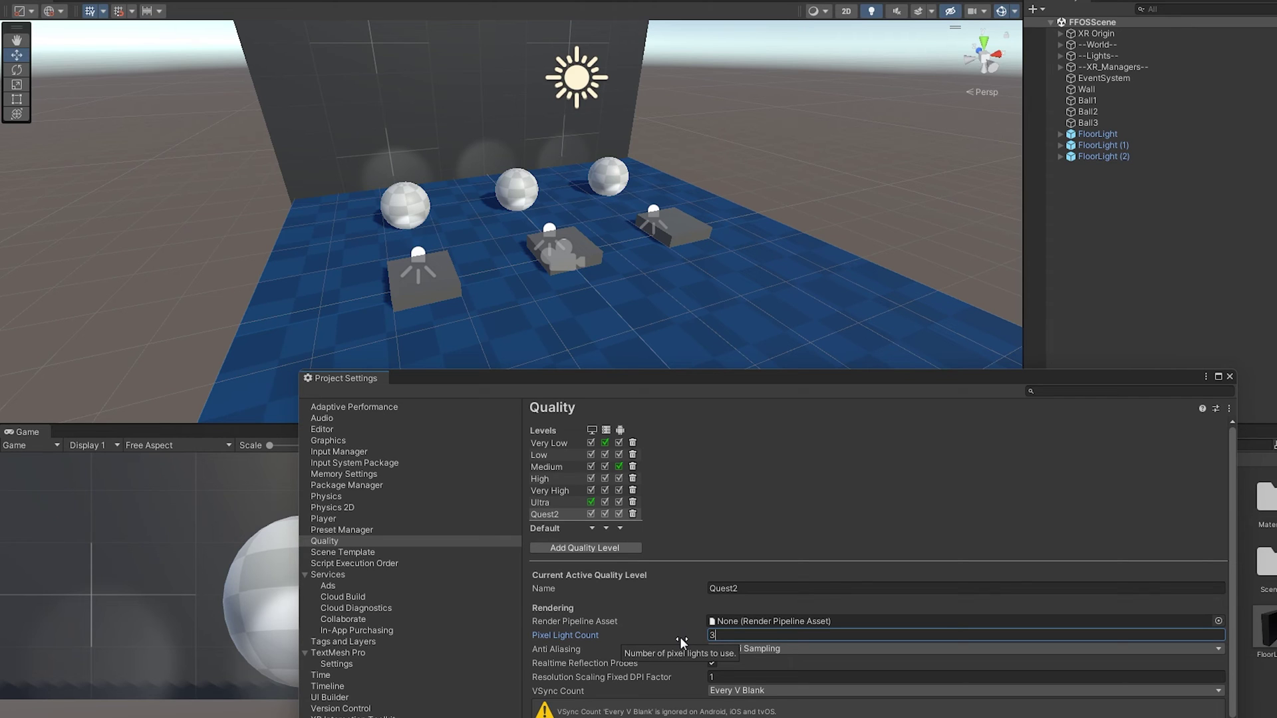
{"action": "key", "text": "BackSpace"}
{"action": "type", "text": "2"}
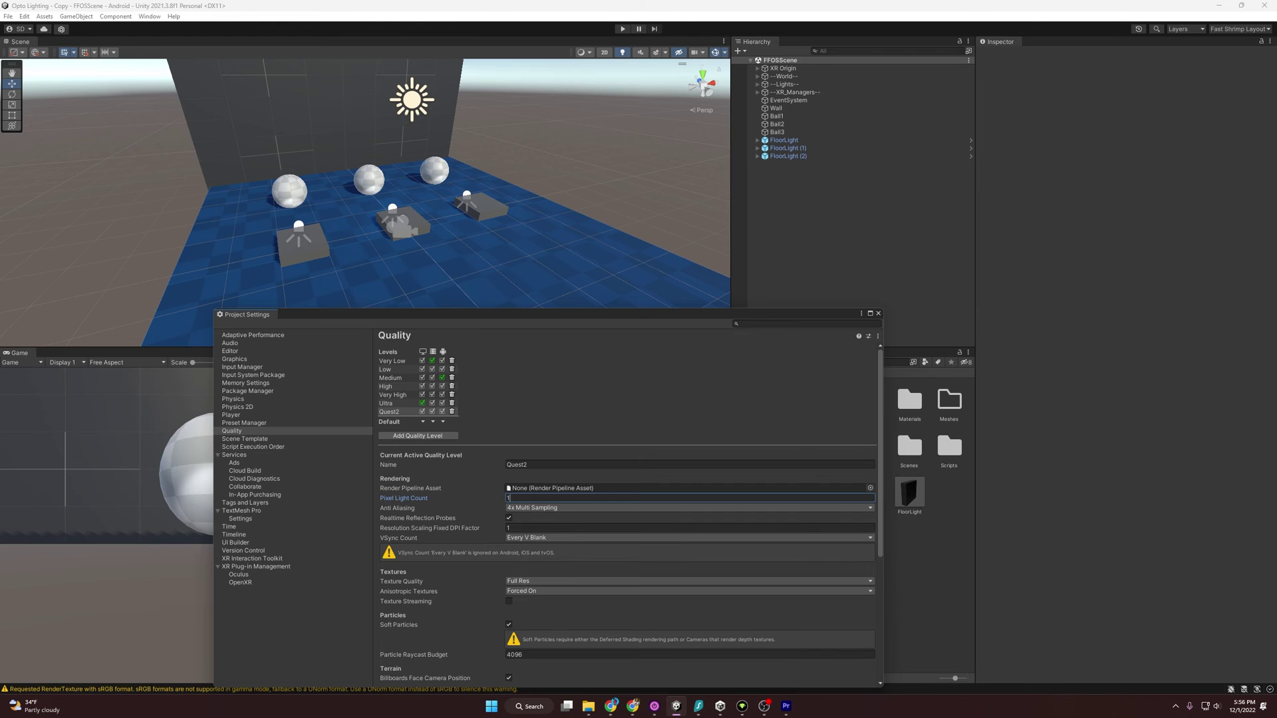
{"action": "key", "text": "Return"}
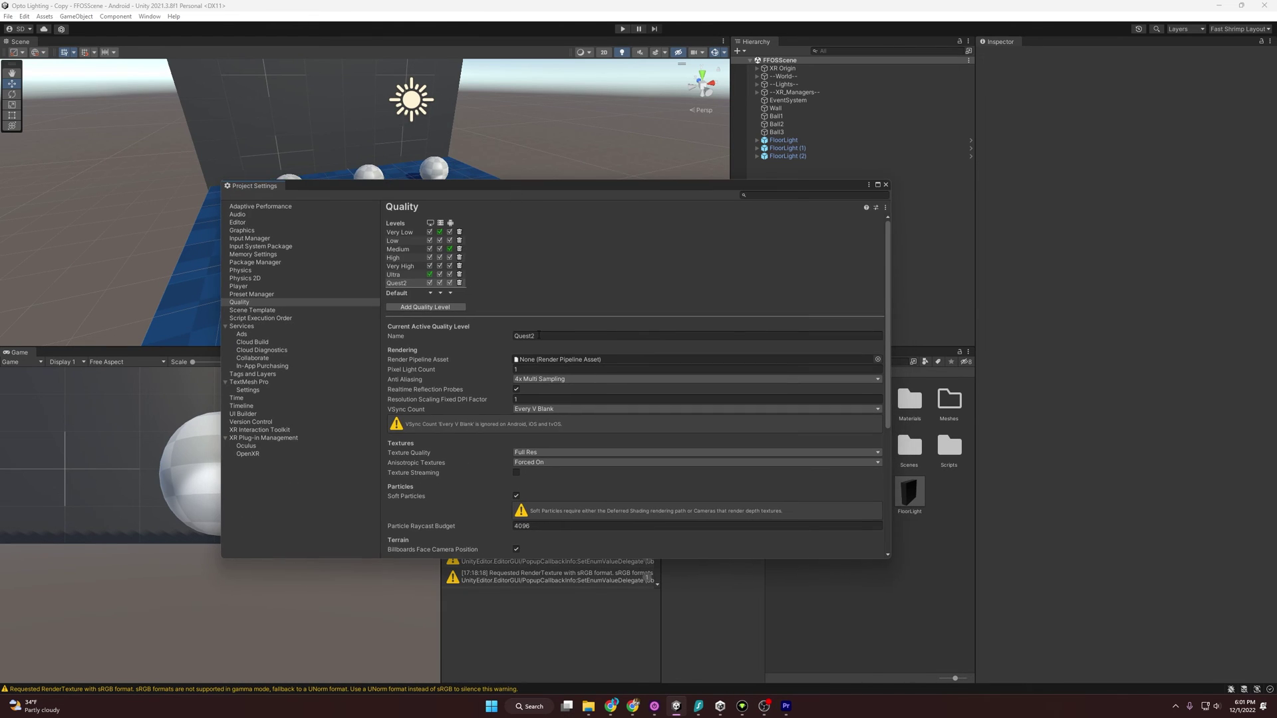
{"action": "left_click", "coordinate": [569, 379]}
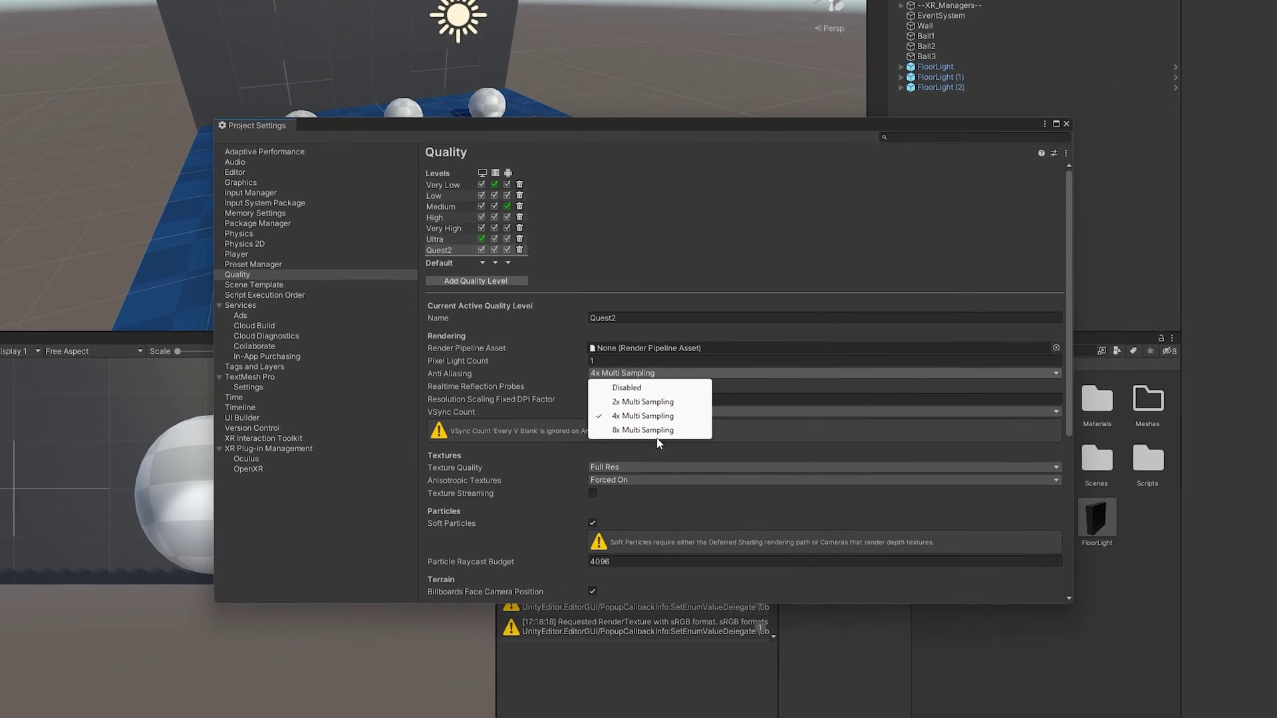
{"action": "left_click", "coordinate": [571, 424]}
{"action": "left_click", "coordinate": [589, 377]}
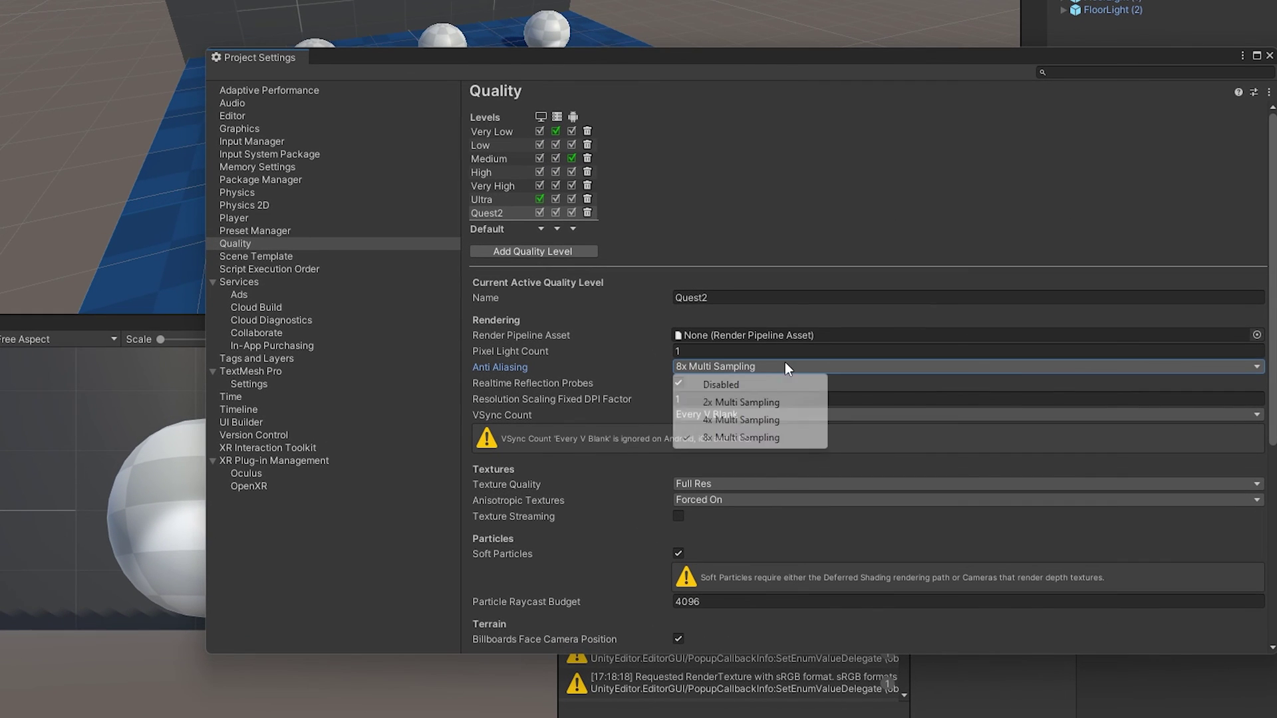
{"action": "left_click", "coordinate": [763, 425]}
{"action": "left_click", "coordinate": [752, 373]}
{"action": "left_click", "coordinate": [738, 419]}
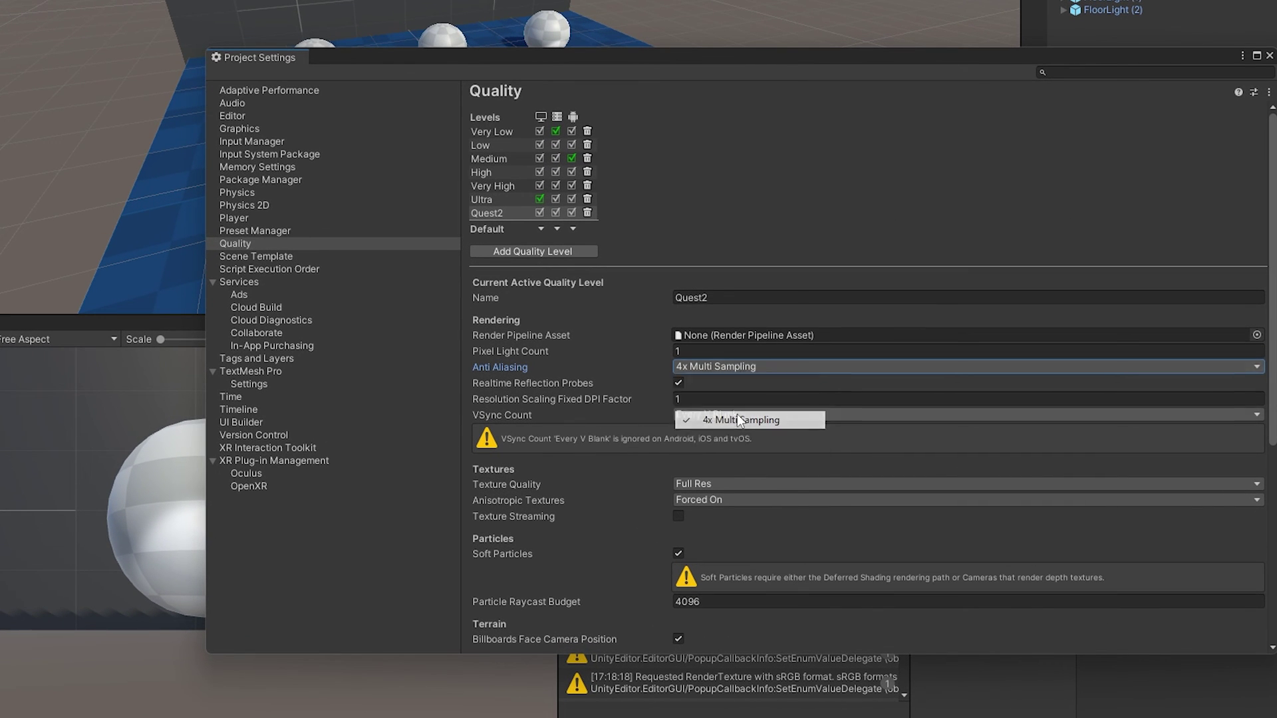
{"action": "scroll", "coordinate": [89, 564], "scroll_direction": "up", "scroll_amount": 5}
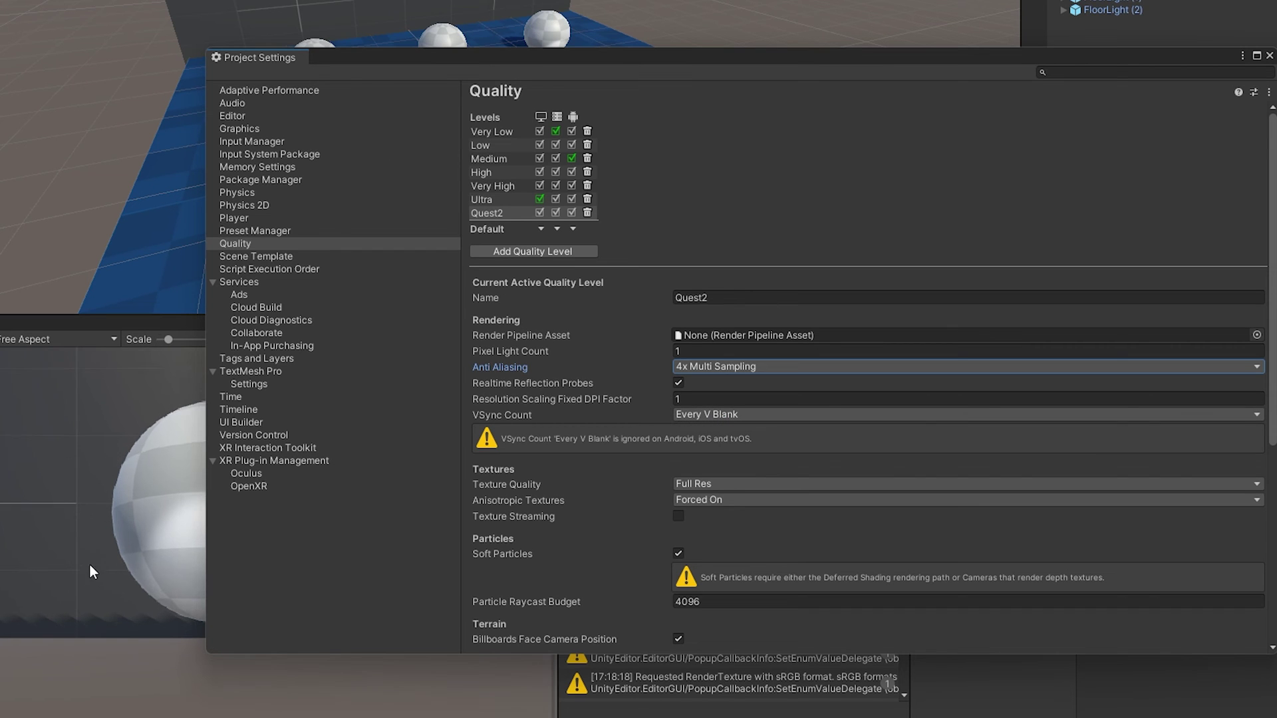
{"action": "scroll", "coordinate": [113, 498], "scroll_direction": "up", "scroll_amount": 3}
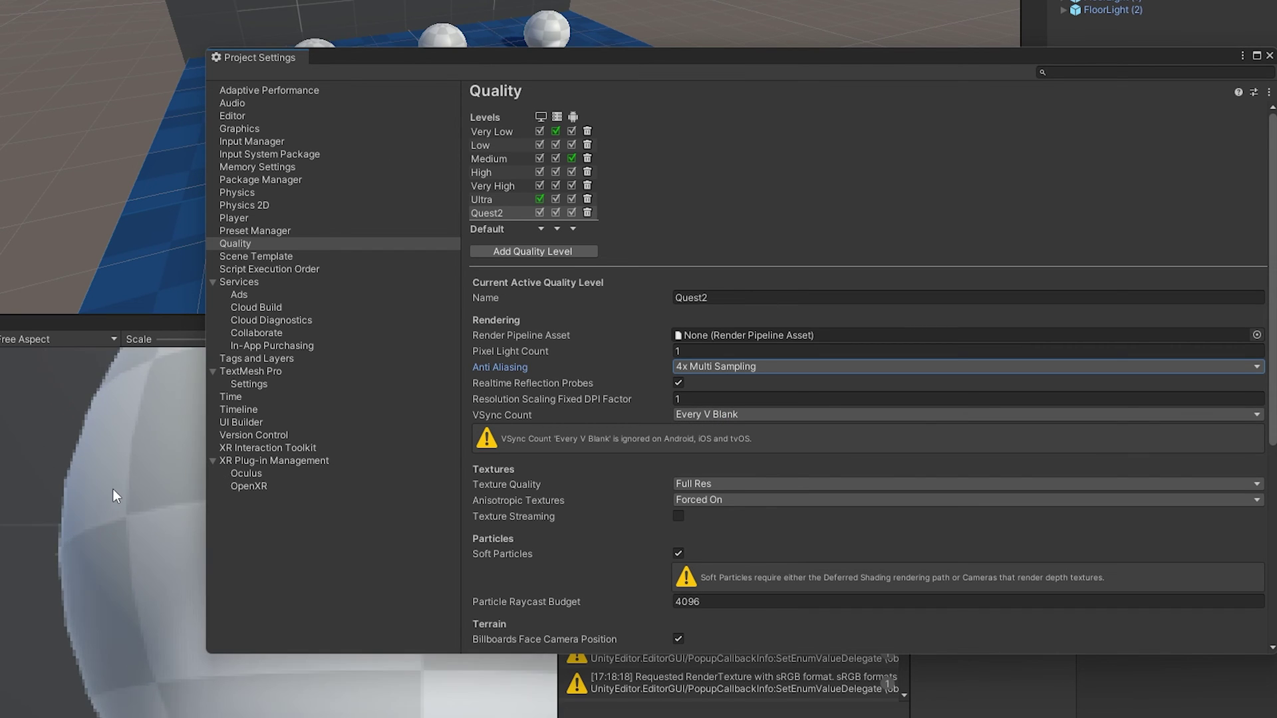
{"action": "left_click", "coordinate": [728, 366]}
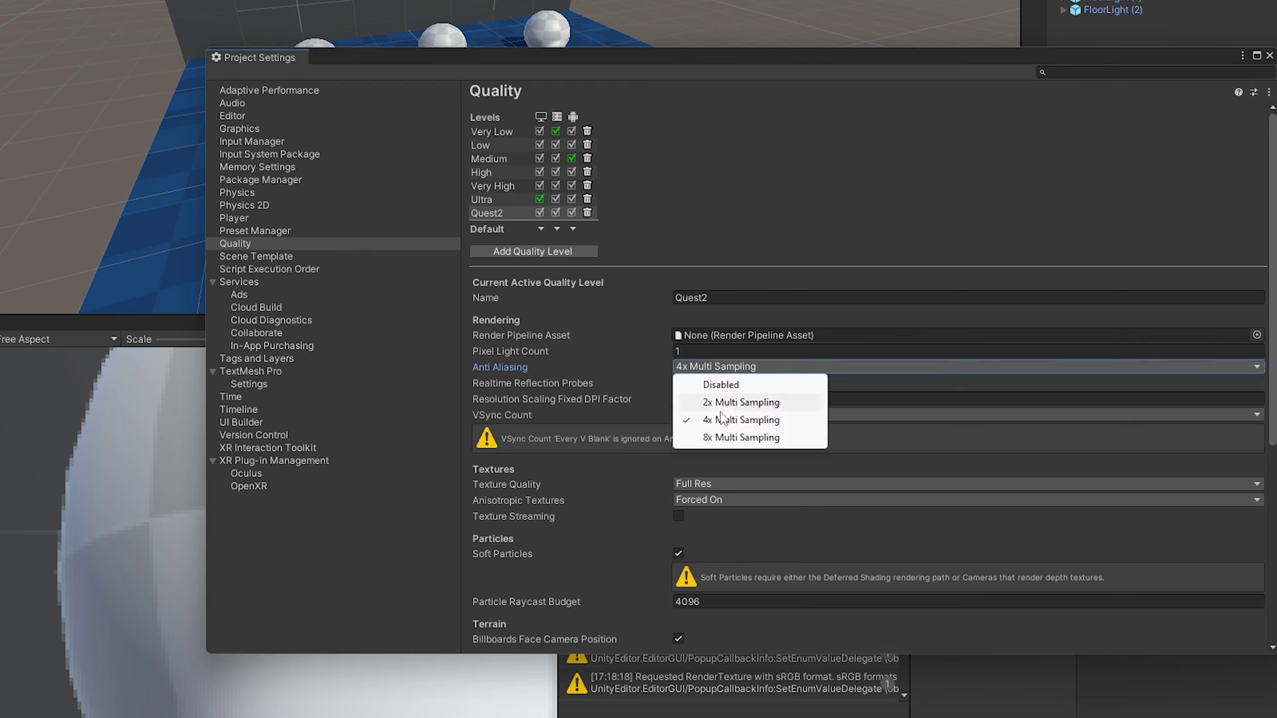
{"action": "left_click", "coordinate": [733, 437]}
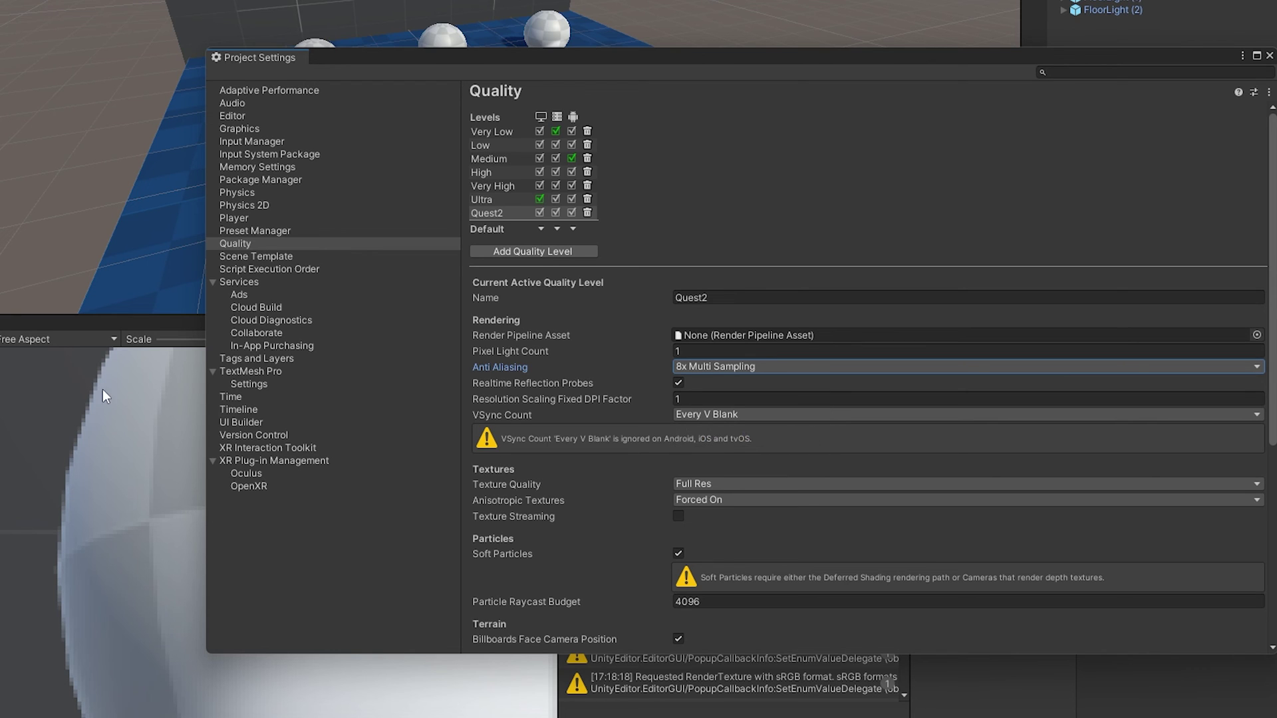
{"action": "left_click", "coordinate": [764, 367]}
{"action": "left_click", "coordinate": [798, 421]}
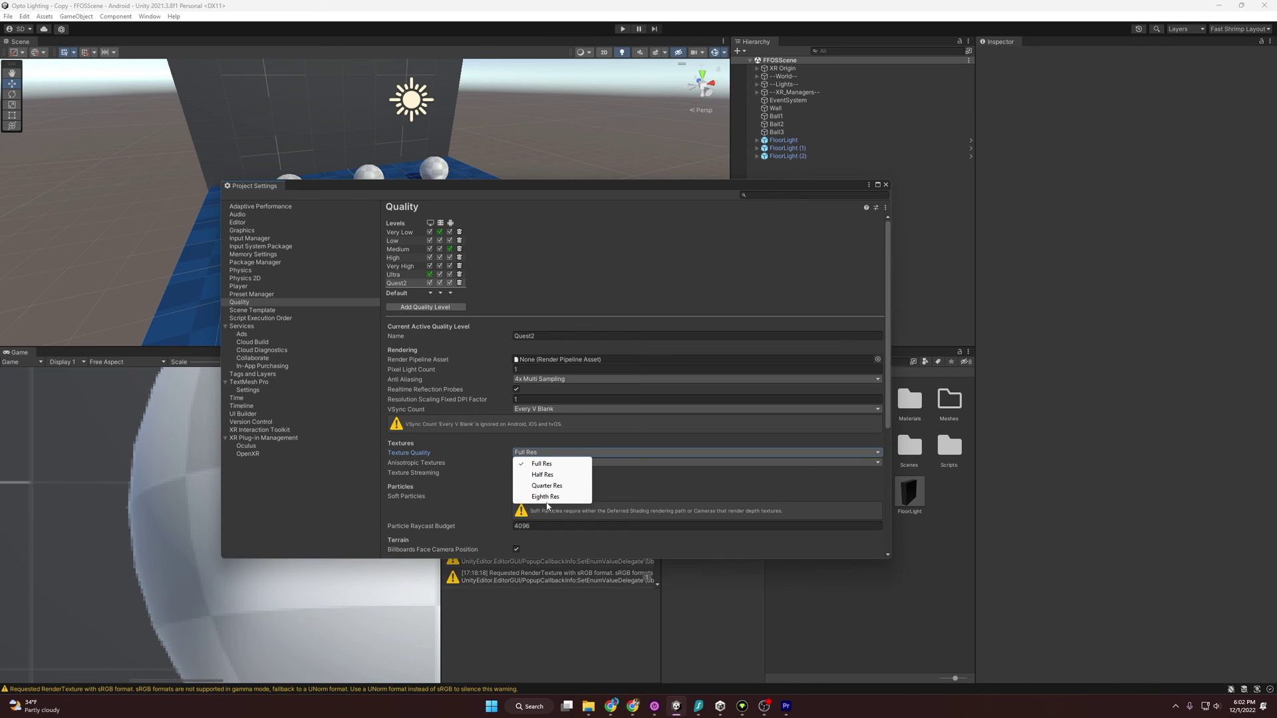
Step: Keep Texture Quality at Full Res and change Anisotropic Textures from Forced On to Per Texture
{"action": "left_click", "coordinate": [539, 459]}
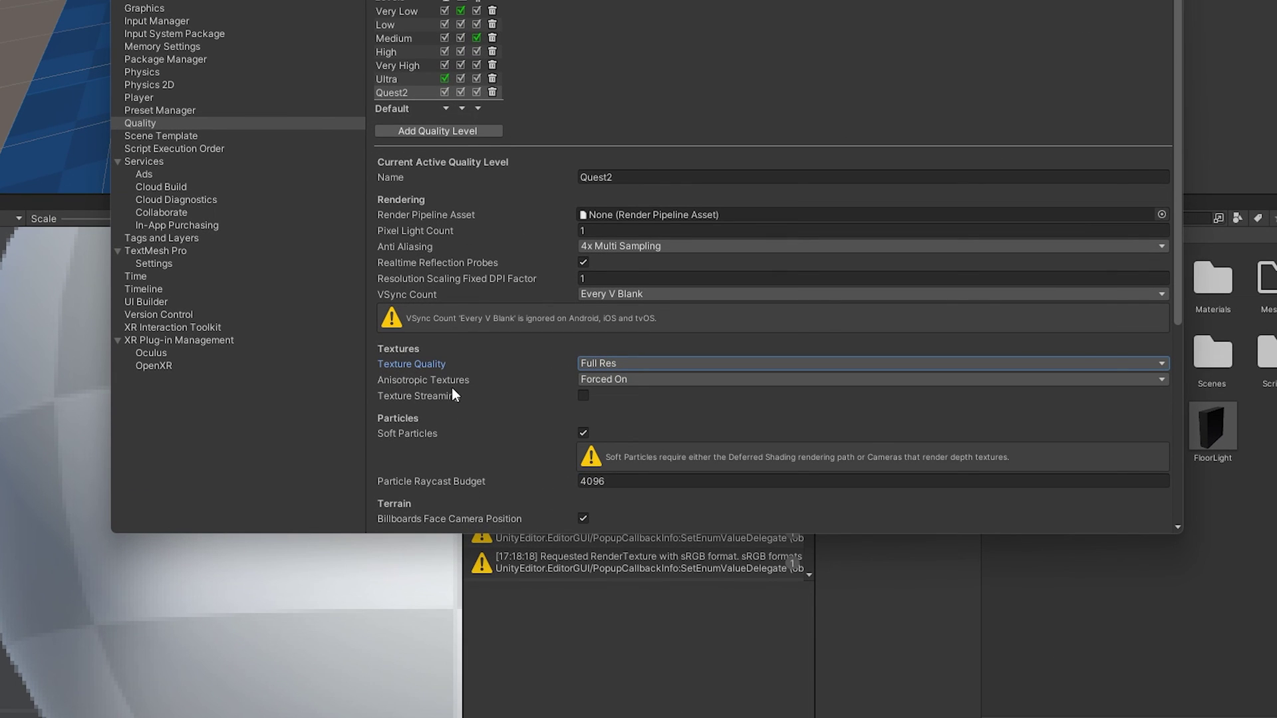
{"action": "left_click", "coordinate": [629, 380]}
{"action": "left_click", "coordinate": [648, 414]}
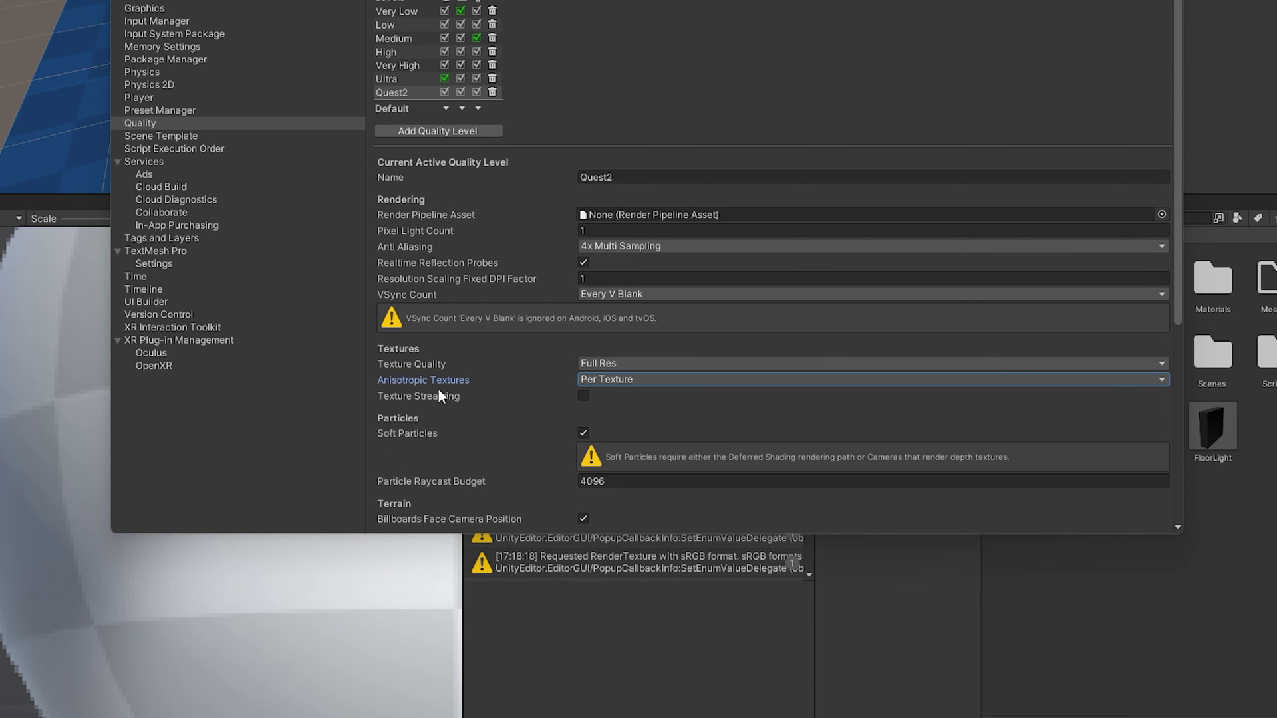
{"action": "mouse_move", "coordinate": [466, 389]}
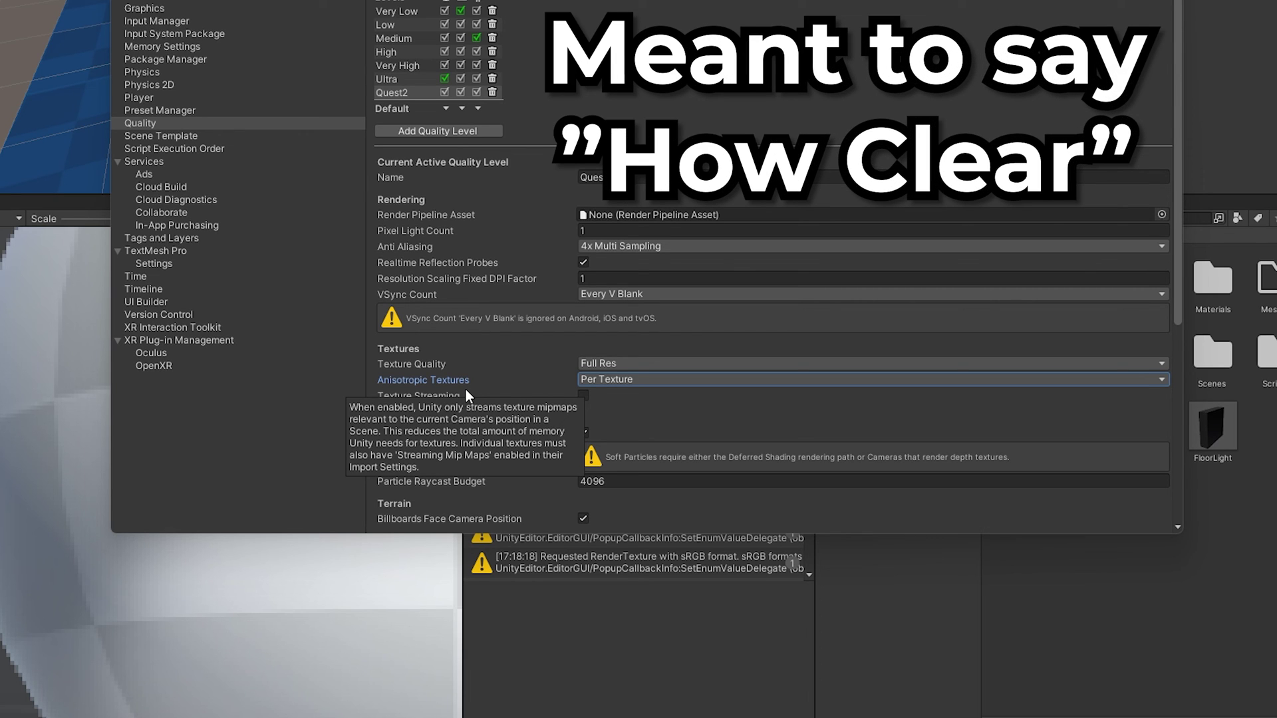
{"action": "left_click", "coordinate": [655, 380]}
{"action": "left_click", "coordinate": [628, 432]}
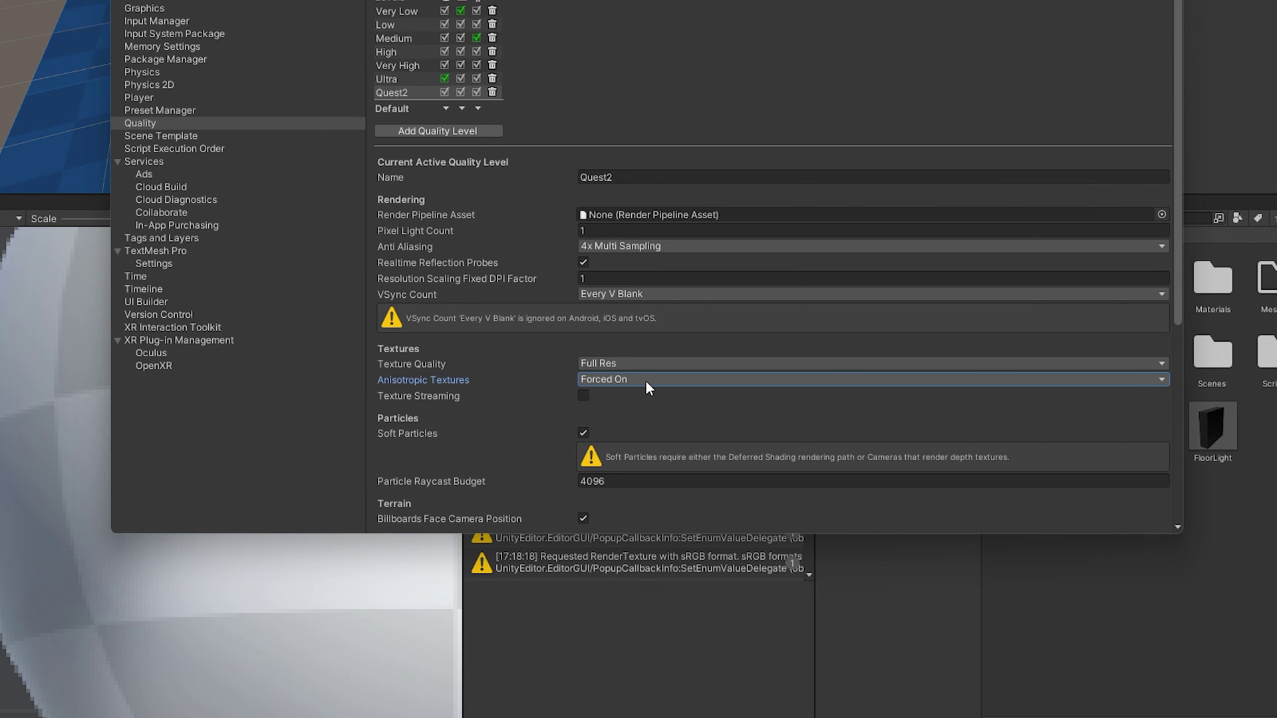
{"action": "left_click", "coordinate": [645, 381]}
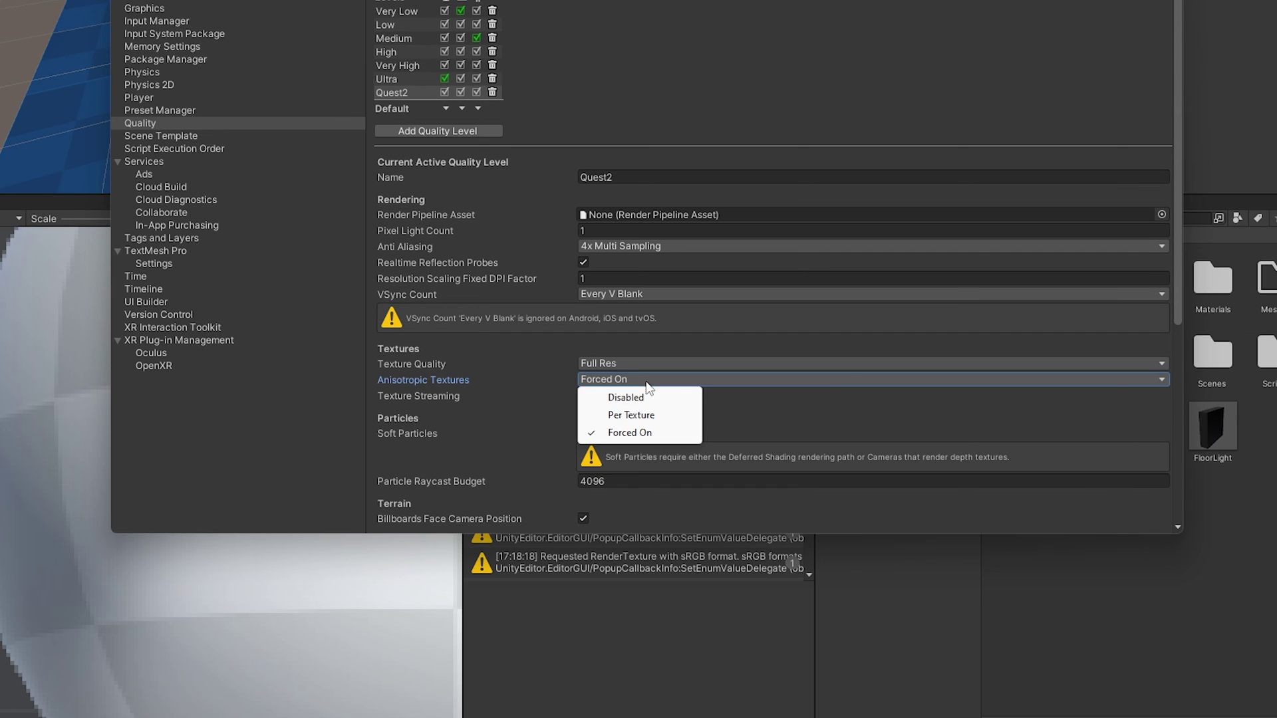
{"action": "left_click", "coordinate": [619, 413]}
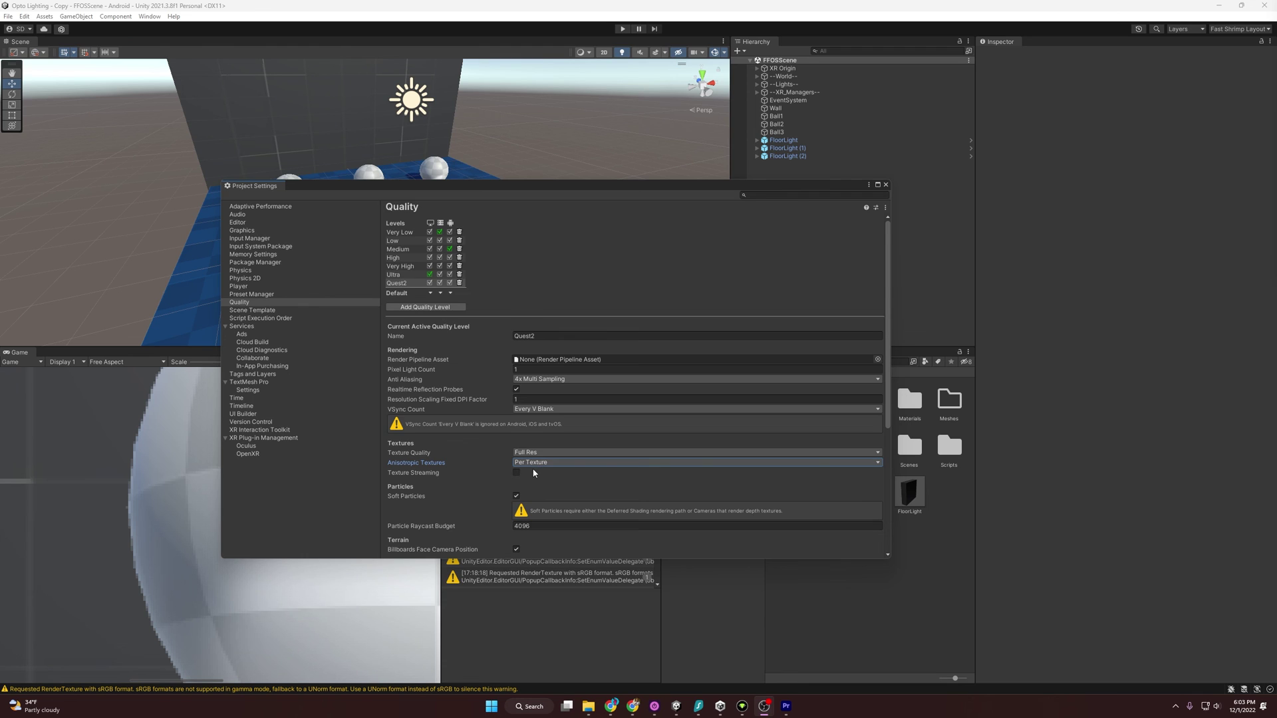
{"action": "scroll", "coordinate": [534, 473], "scroll_direction": "down", "scroll_amount": 1}
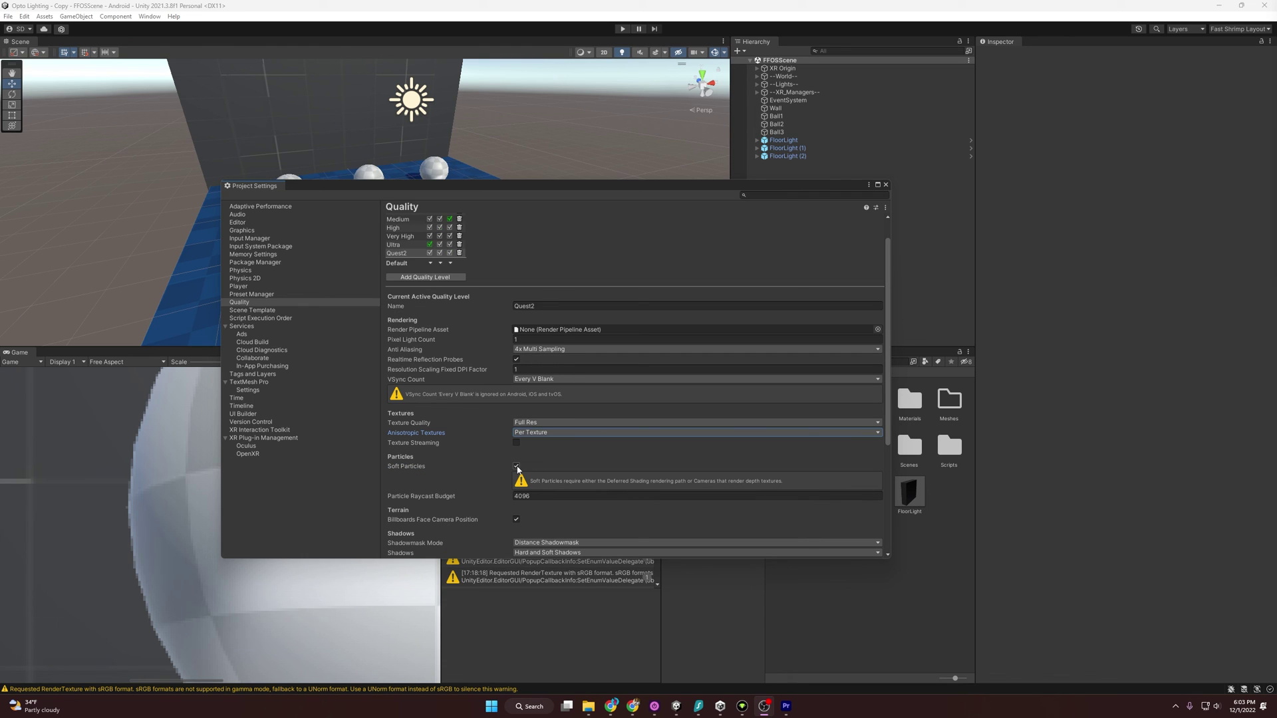
Step: Uncheck Soft Particles in the Quest2 quality settings
{"action": "left_click", "coordinate": [517, 466]}
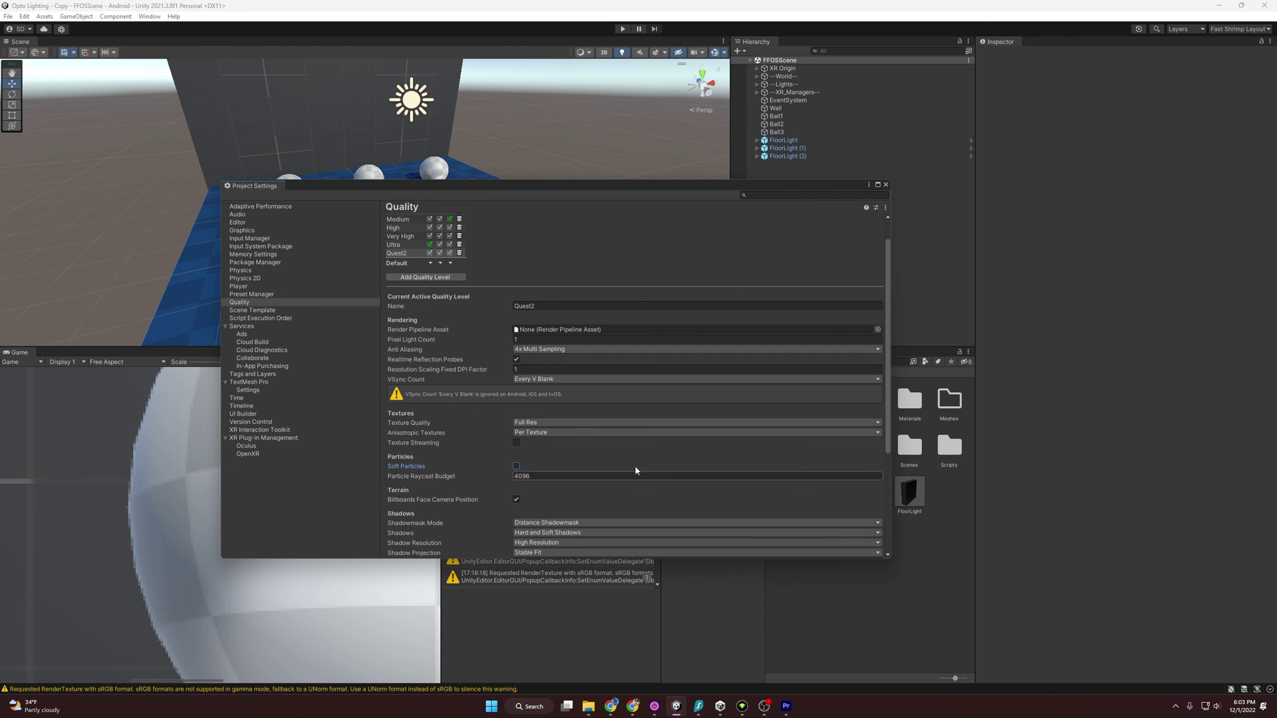
{"action": "scroll", "coordinate": [538, 450], "scroll_direction": "down", "scroll_amount": 5}
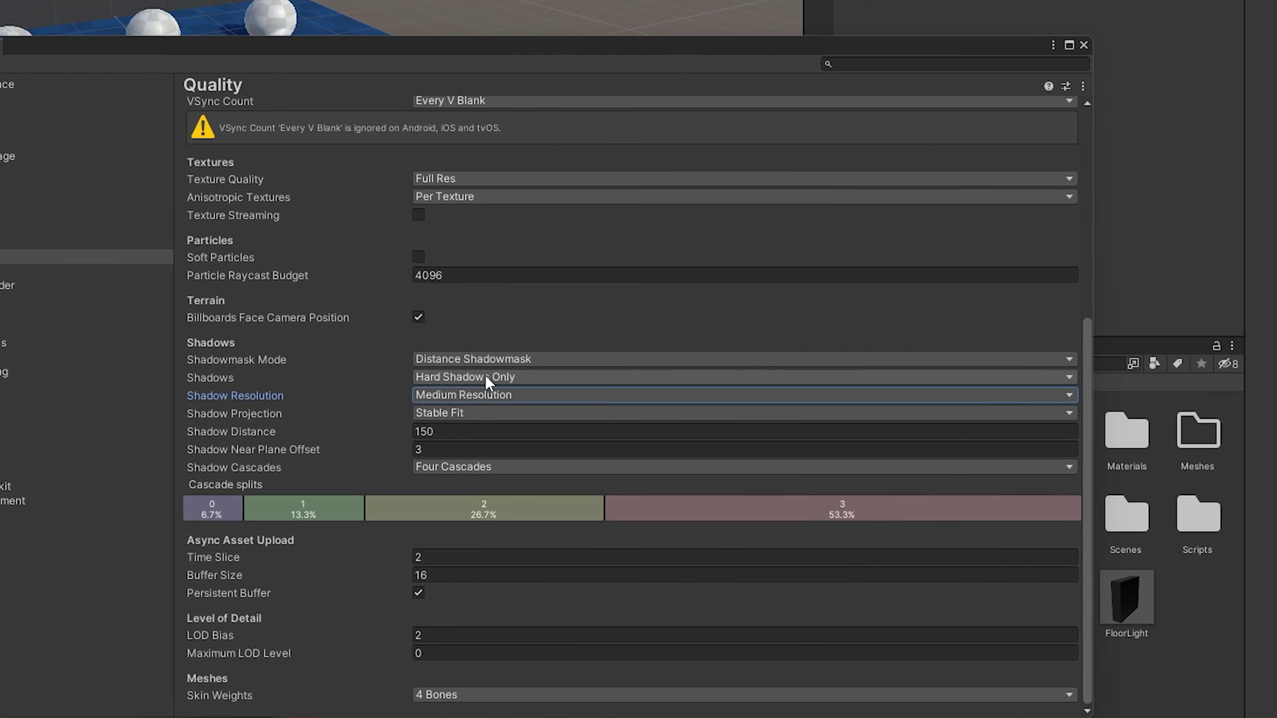
Step: Set the Quest2 Shadows dropdown to Hard Shadows Only, keeping Medium Resolution
{"action": "left_click", "coordinate": [485, 377]}
{"action": "left_click", "coordinate": [483, 397]}
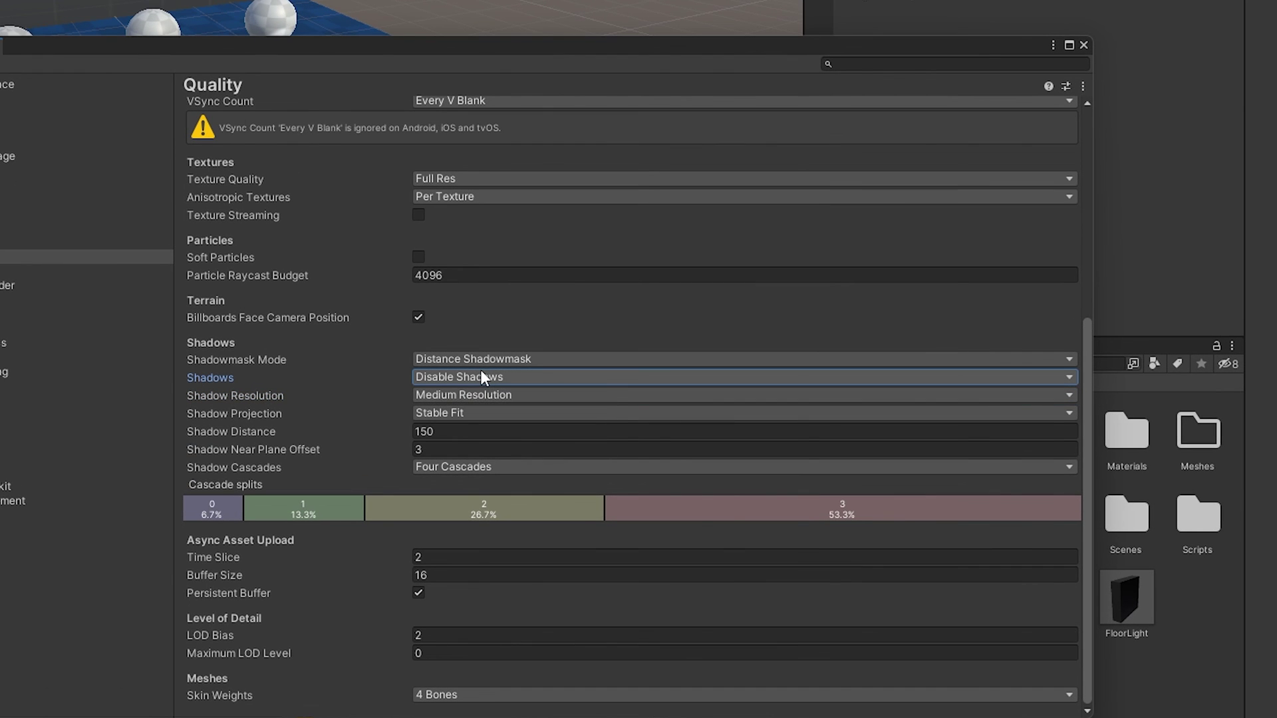
{"action": "left_click", "coordinate": [480, 370]}
{"action": "left_click", "coordinate": [493, 417]}
{"action": "left_click", "coordinate": [512, 395]}
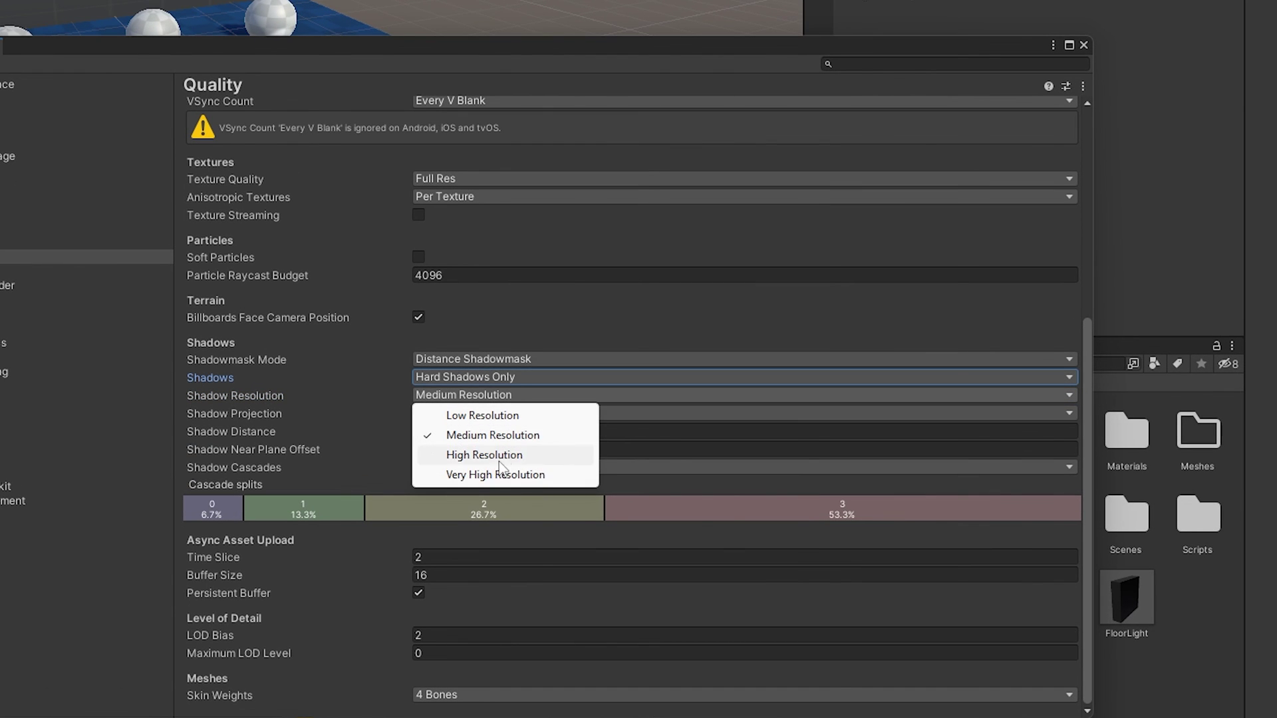
{"action": "left_click", "coordinate": [481, 376]}
{"action": "left_click", "coordinate": [482, 437]}
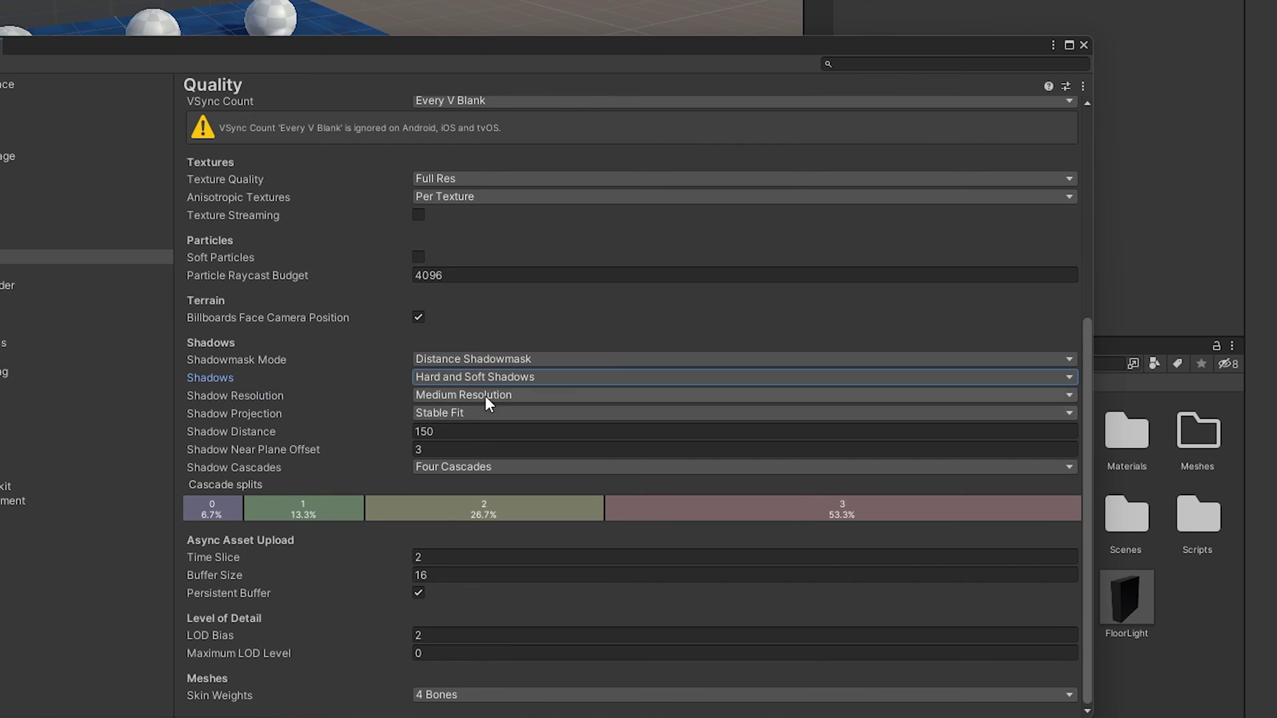
{"action": "left_click", "coordinate": [484, 376]}
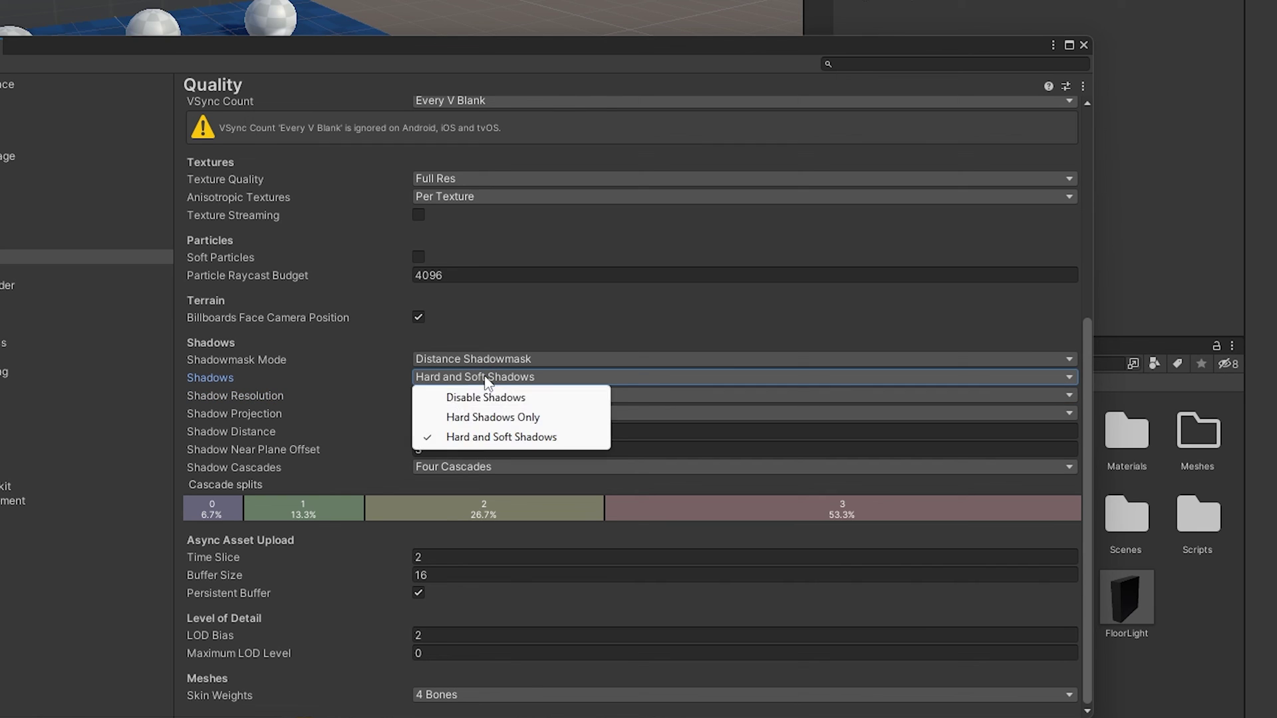
{"action": "left_click", "coordinate": [495, 417]}
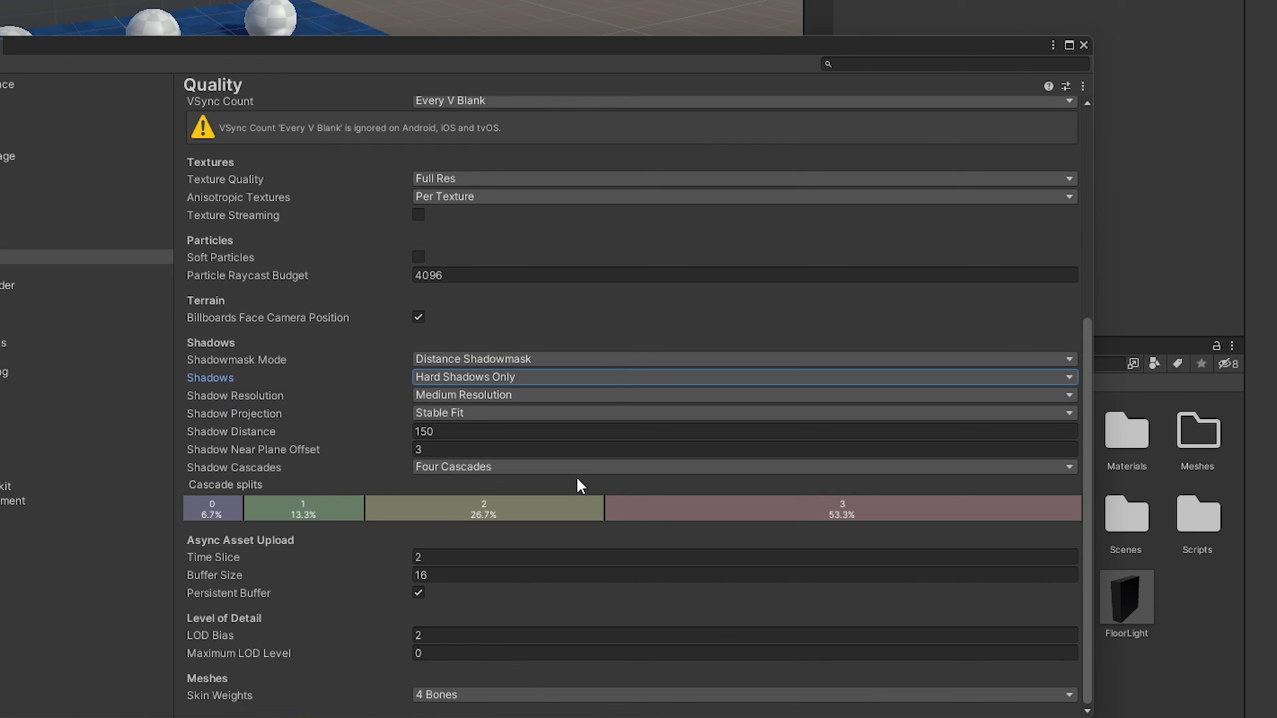